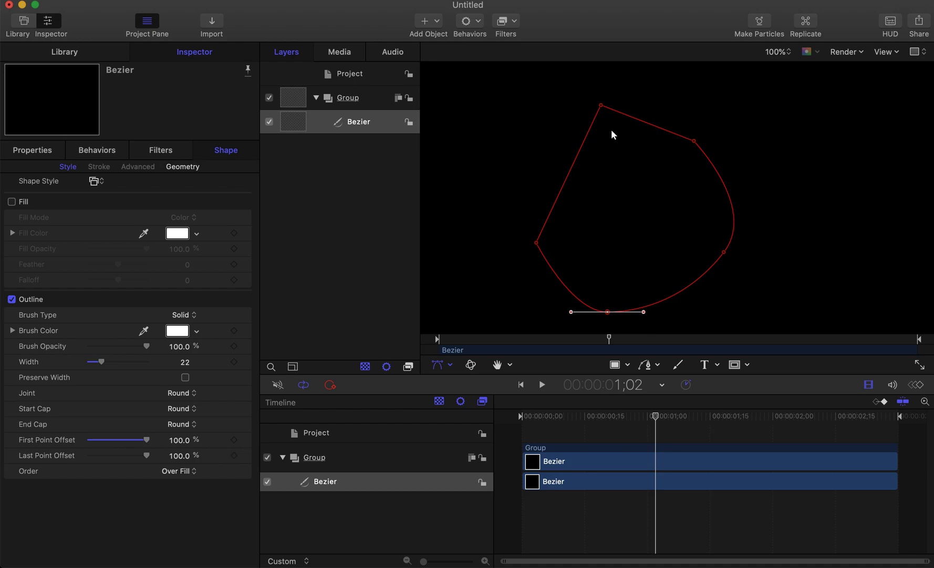
# Step: Bring up, then dismiss, the context menu for the red Bezier shape's top control point
pyautogui.rightClick(601, 106)
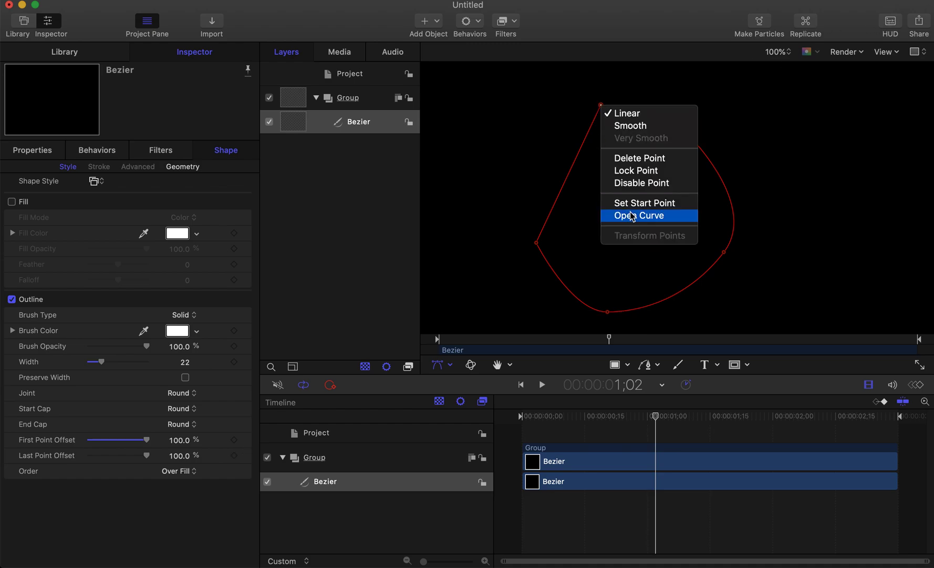
pyautogui.click(503, 194)
# Step: Delete the old Bezier shape and draw a new closed, curved Bezier shape
pyautogui.press('Delete')
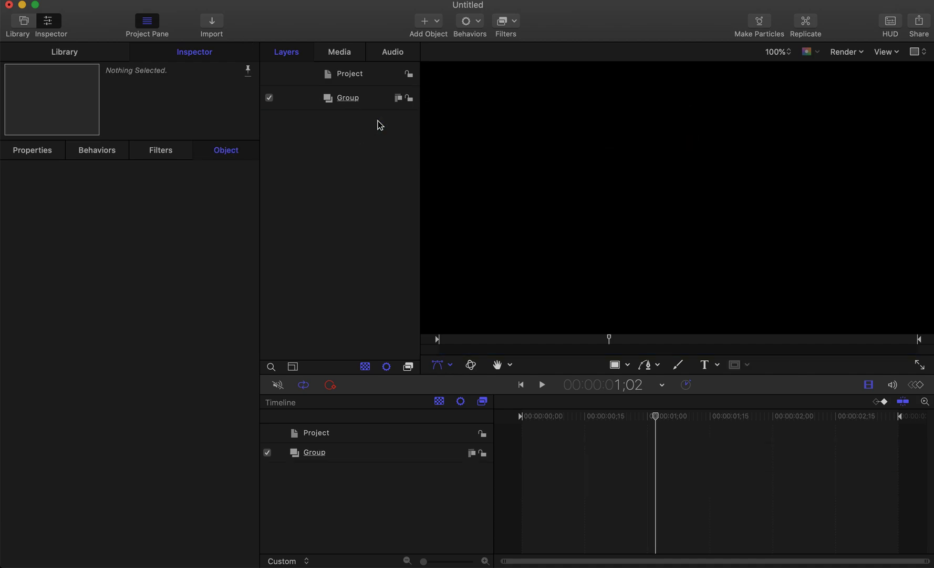
pyautogui.click(649, 364)
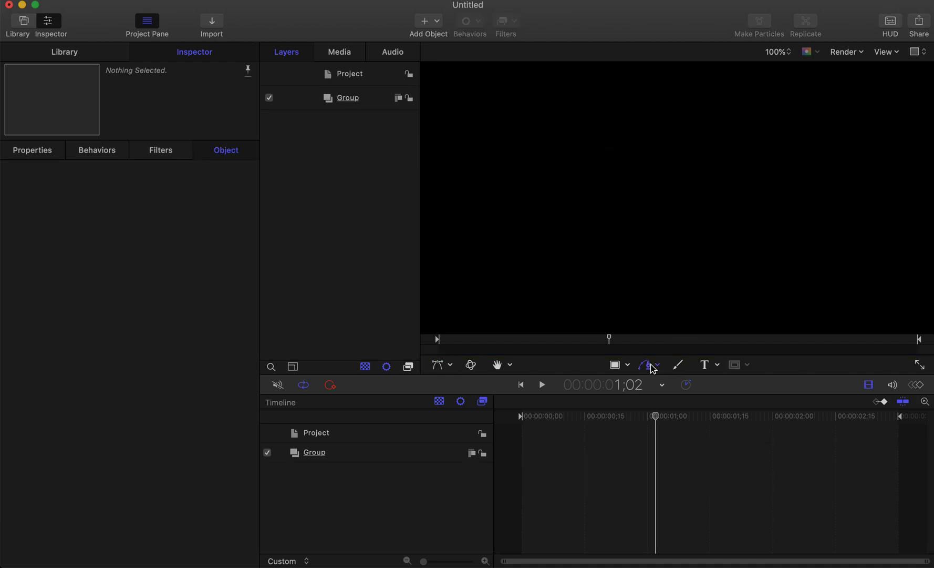
pyautogui.click(680, 186)
pyautogui.click(744, 157)
pyautogui.moveTo(760, 285); pyautogui.dragTo(838, 277)
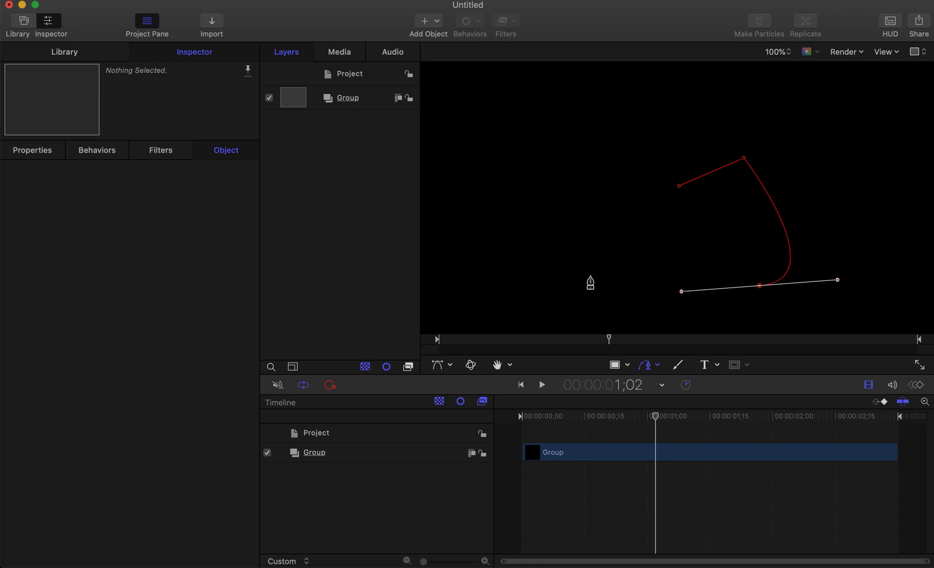
pyautogui.moveTo(587, 274); pyautogui.dragTo(587, 146)
pyautogui.click(658, 171)
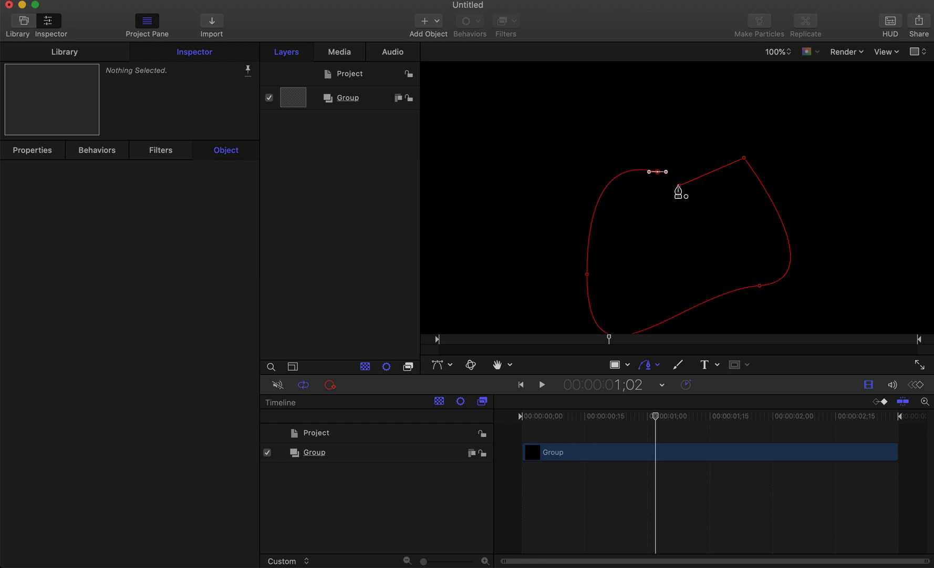
pyautogui.click(680, 185)
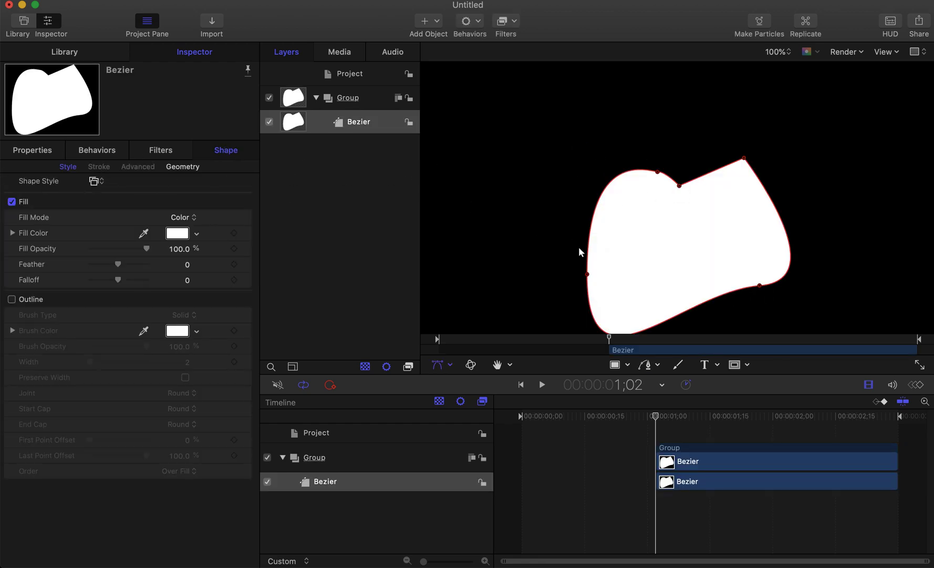
# Step: Turn off fill, enable a 33-wide white outline, and set Last Point Offset to 0%
pyautogui.click(12, 201)
pyautogui.click(11, 299)
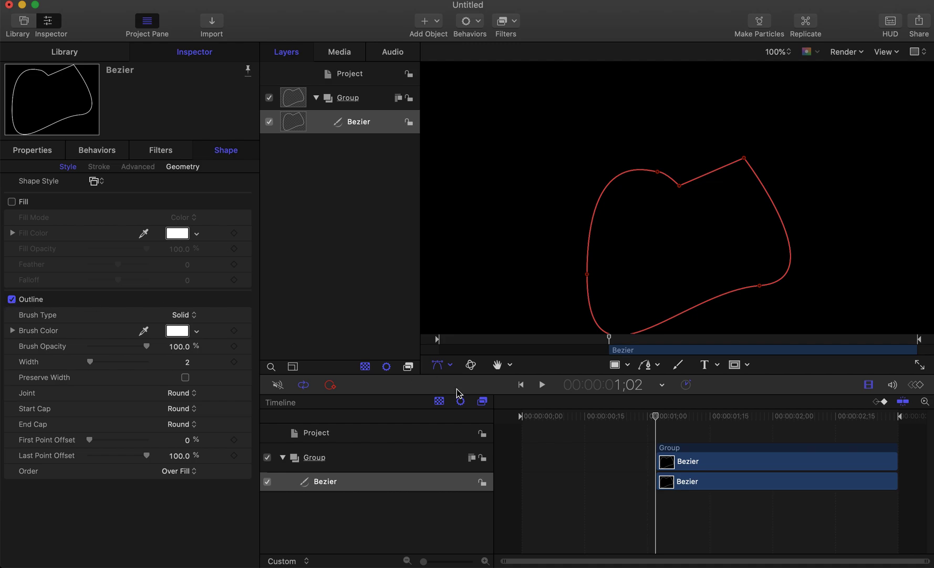
pyautogui.moveTo(91, 362); pyautogui.dragTo(108, 362)
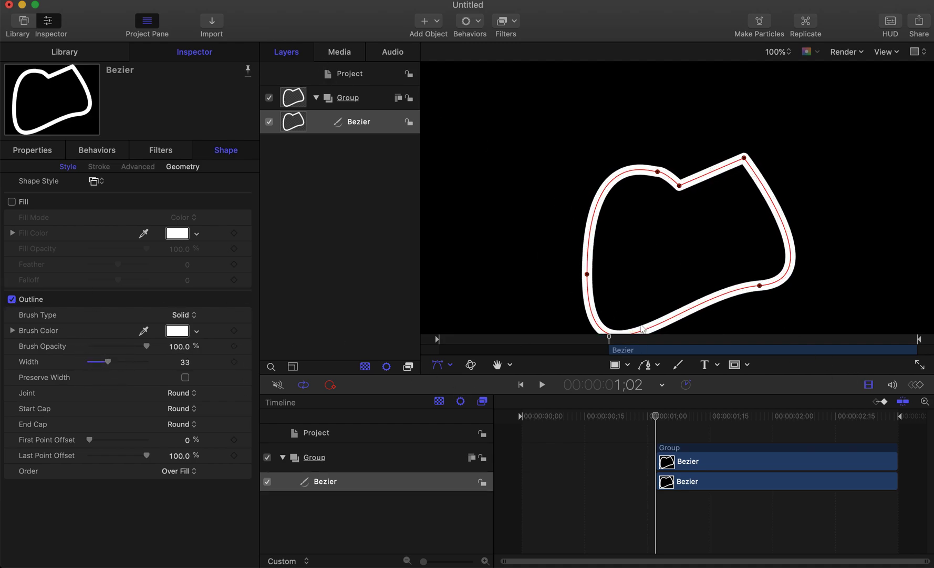
pyautogui.scroll(-3, 529, 174)
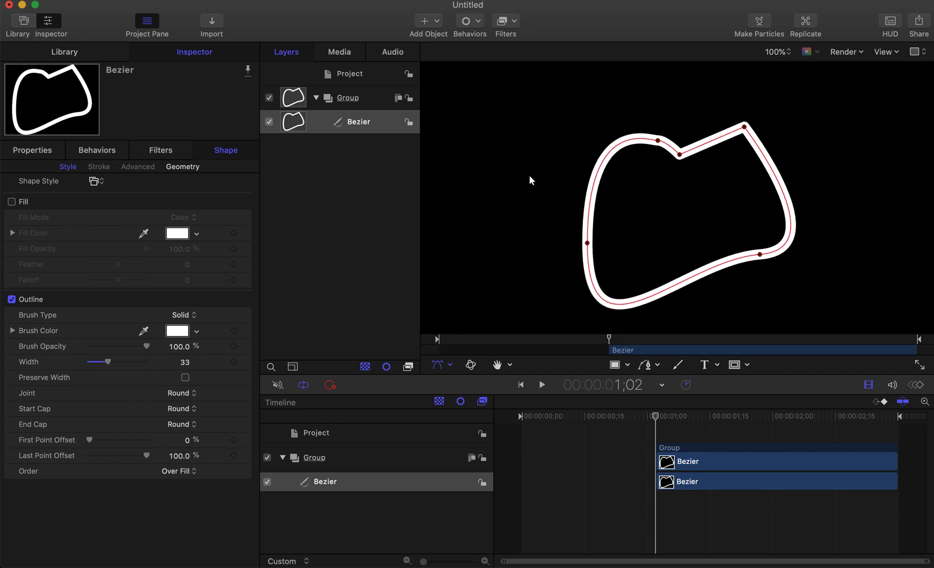
pyautogui.scroll(-1, 530, 180)
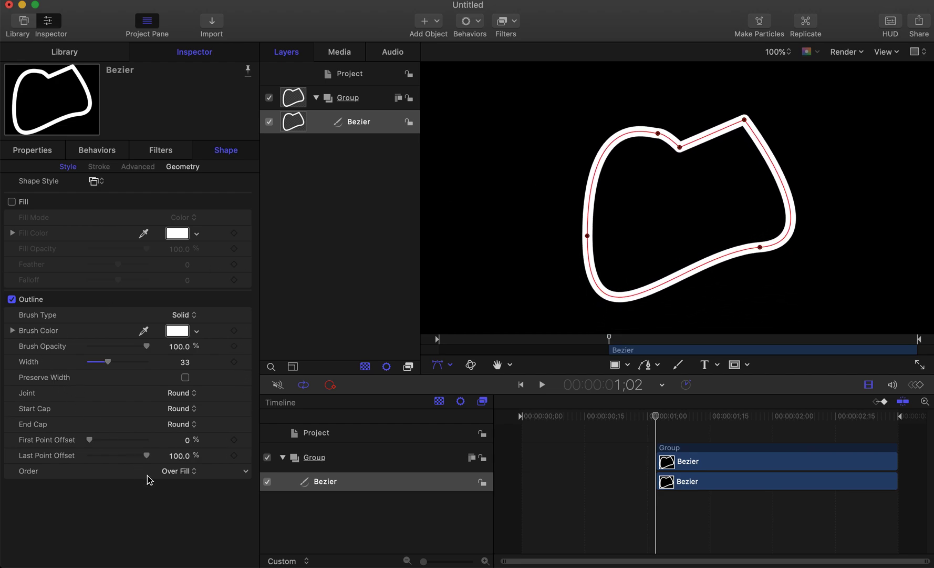
pyautogui.moveTo(147, 458); pyautogui.dragTo(65, 458)
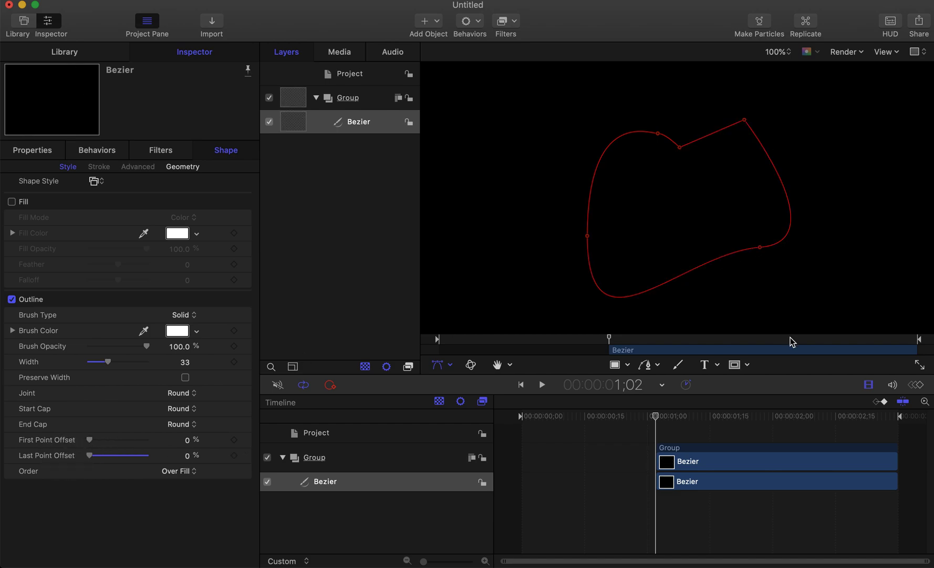
# Step: Move the Bezier layer's start to the playhead at frame zero
pyautogui.moveTo(656, 415); pyautogui.dragTo(521, 415)
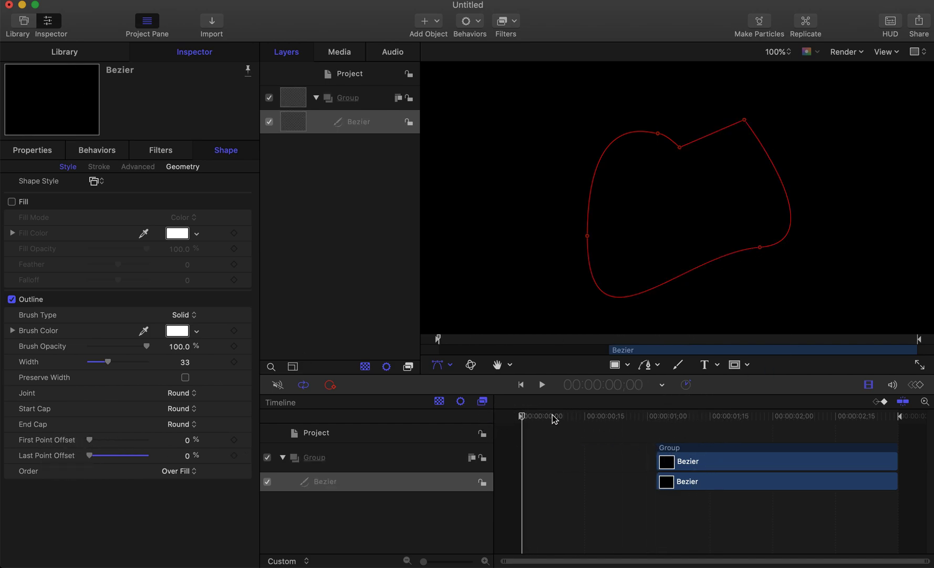
pyautogui.moveTo(554, 419)
pyautogui.mouseDown()
pyautogui.moveTo(701, 420)
pyautogui.moveTo(521, 419)
pyautogui.mouseUp()
pyautogui.hotkey('alt', '[')
pyautogui.moveTo(522, 416)
pyautogui.mouseDown()
pyautogui.moveTo(734, 419)
pyautogui.moveTo(463, 428)
pyautogui.mouseUp()
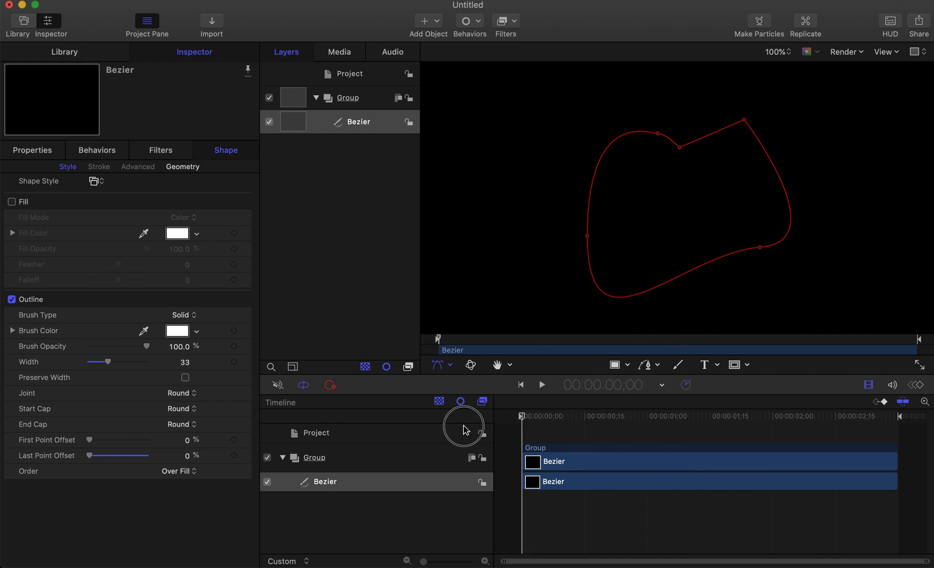
# Step: Keyframe Last Point Offset at 0% at 00:00:00;29 and show keyframes on the timeline
pyautogui.moveTo(528, 419)
pyautogui.mouseDown()
pyautogui.moveTo(659, 419)
pyautogui.moveTo(512, 419)
pyautogui.moveTo(655, 428)
pyautogui.moveTo(646, 427)
pyautogui.mouseUp()
pyautogui.moveTo(233, 455)
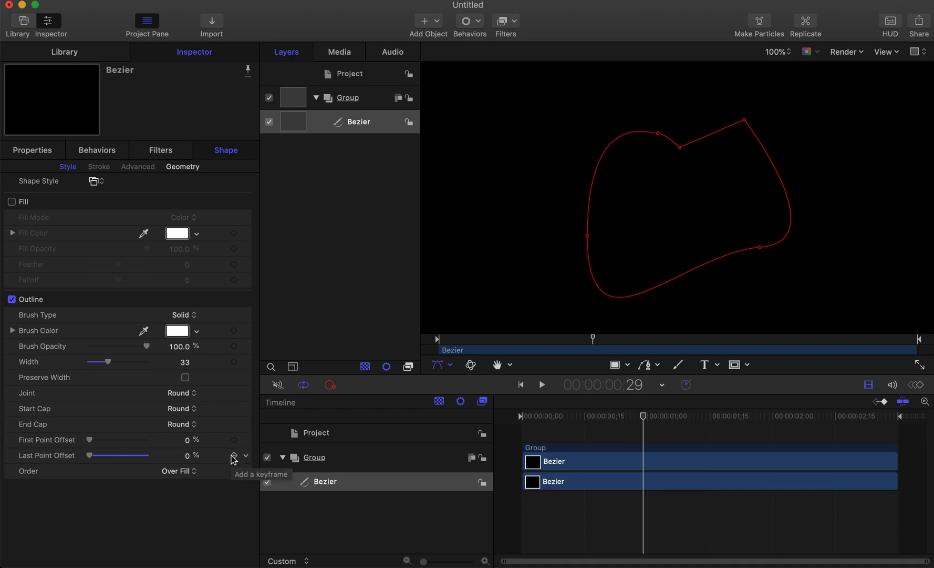
pyautogui.click(234, 456)
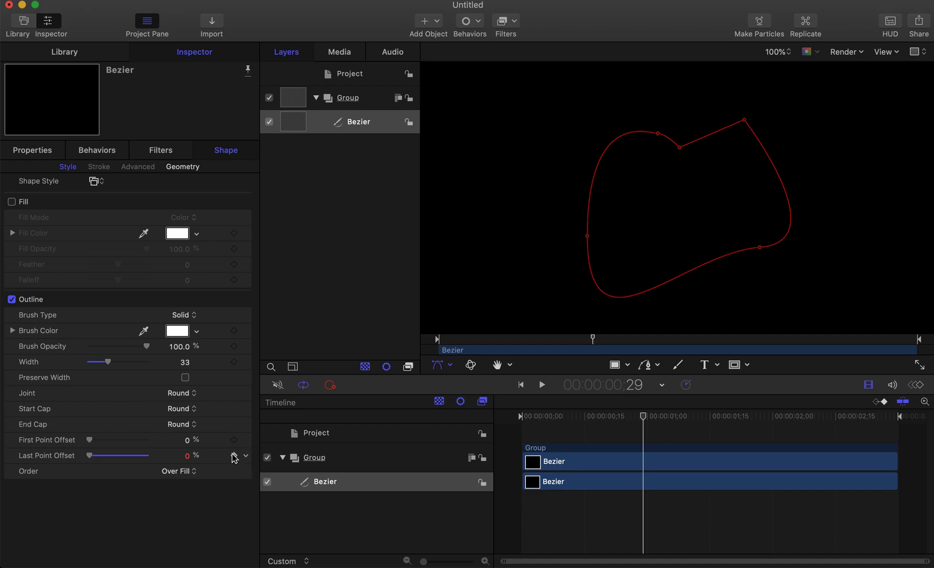
pyautogui.click(881, 402)
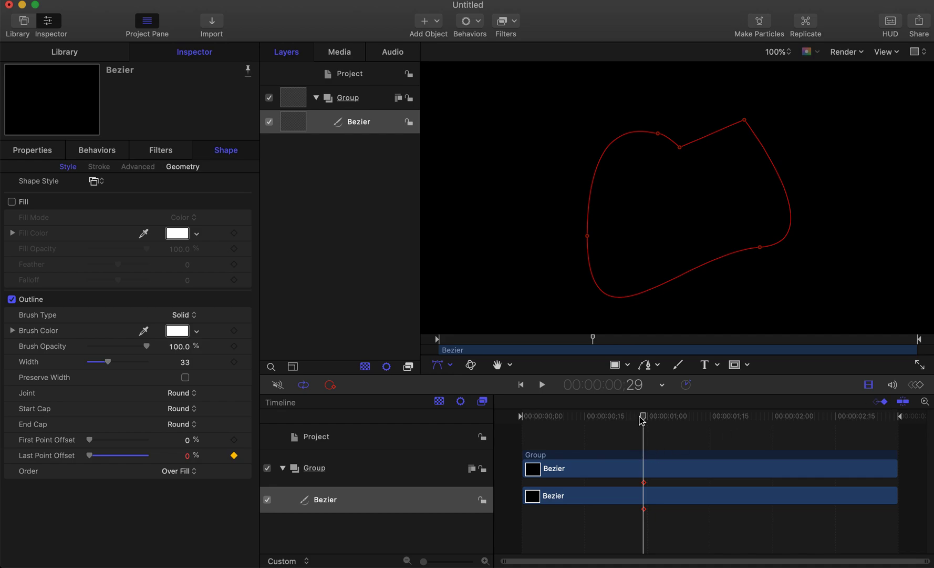
pyautogui.moveTo(642, 419); pyautogui.dragTo(501, 417)
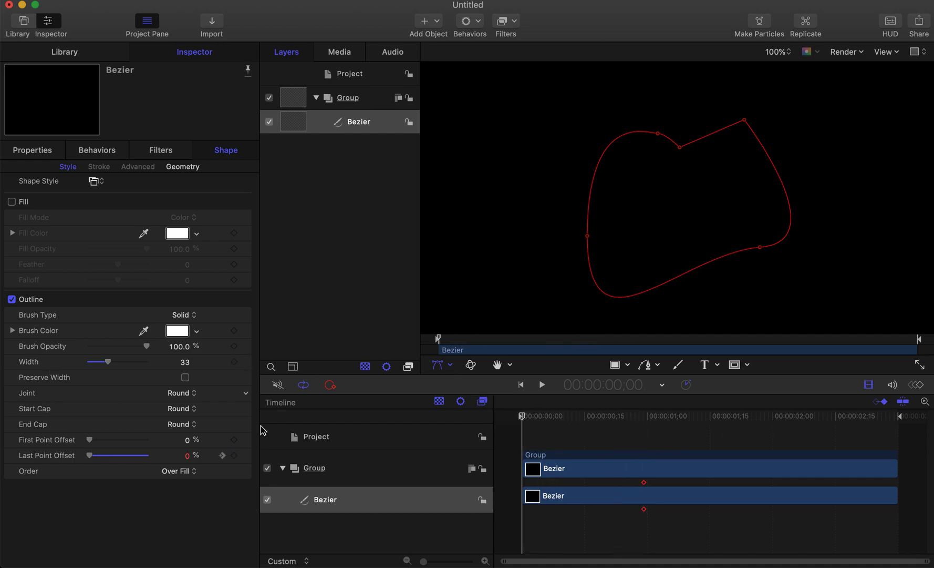
# Step: Keyframe Last Point Offset at 0% on frame 0 and 100% at frame 29
pyautogui.moveTo(226, 454)
pyautogui.moveTo(132, 456)
pyautogui.click(234, 455)
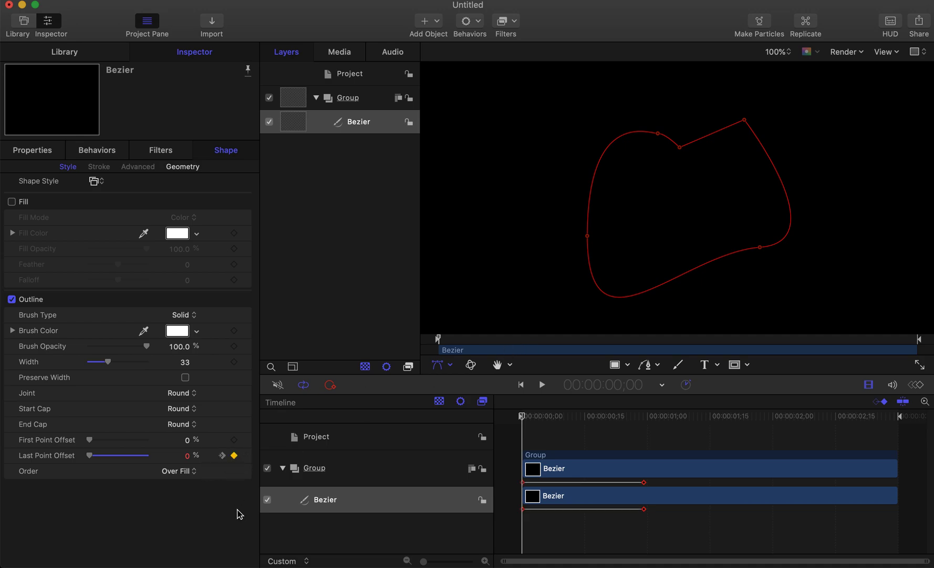
pyautogui.click(222, 455)
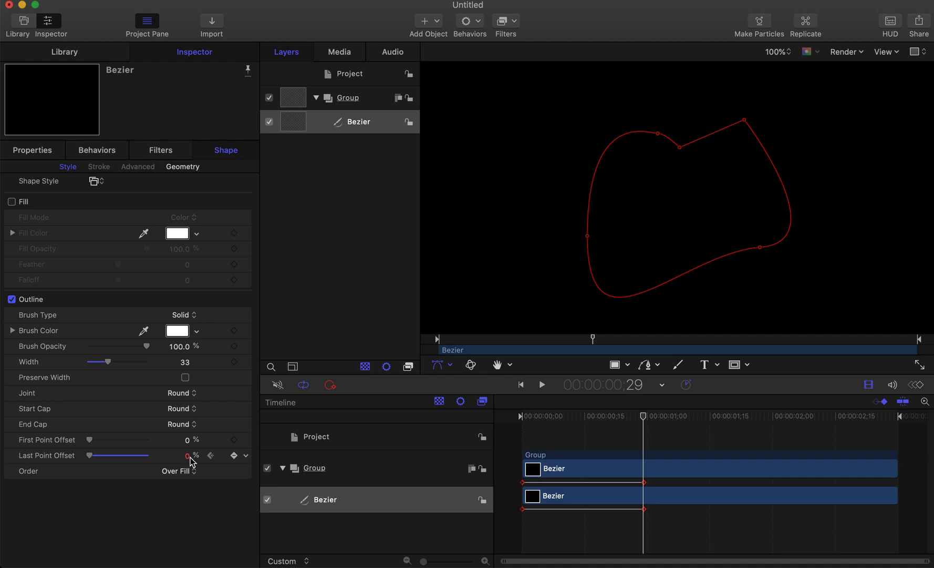
pyautogui.moveTo(189, 461); pyautogui.dragTo(189, 460)
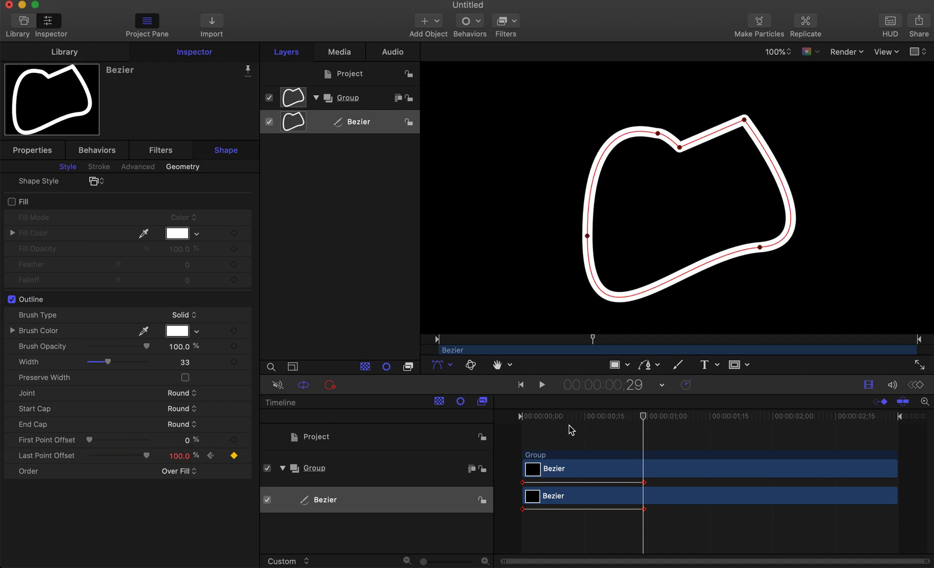
# Step: Play and scrub the timeline to check the outline drawing on
pyautogui.click(521, 385)
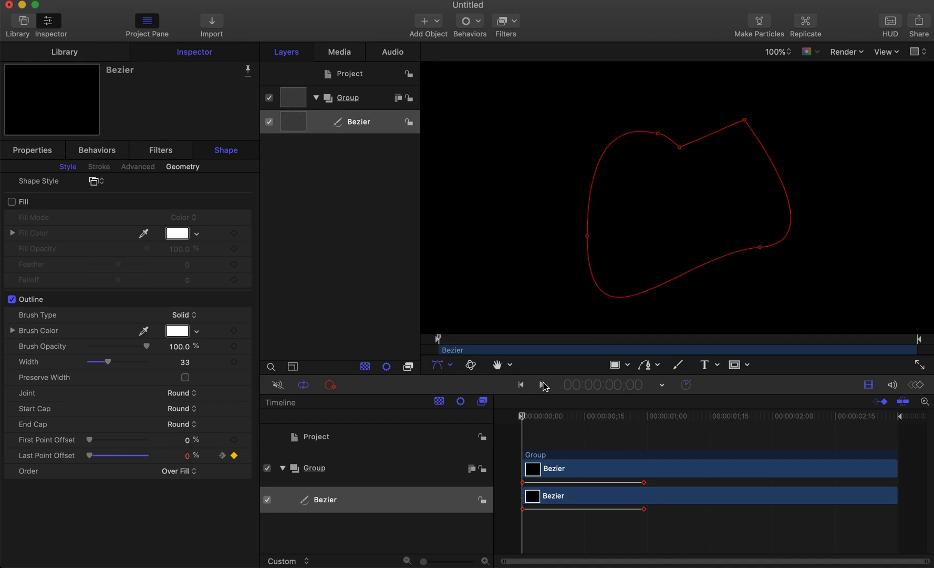
pyautogui.click(542, 385)
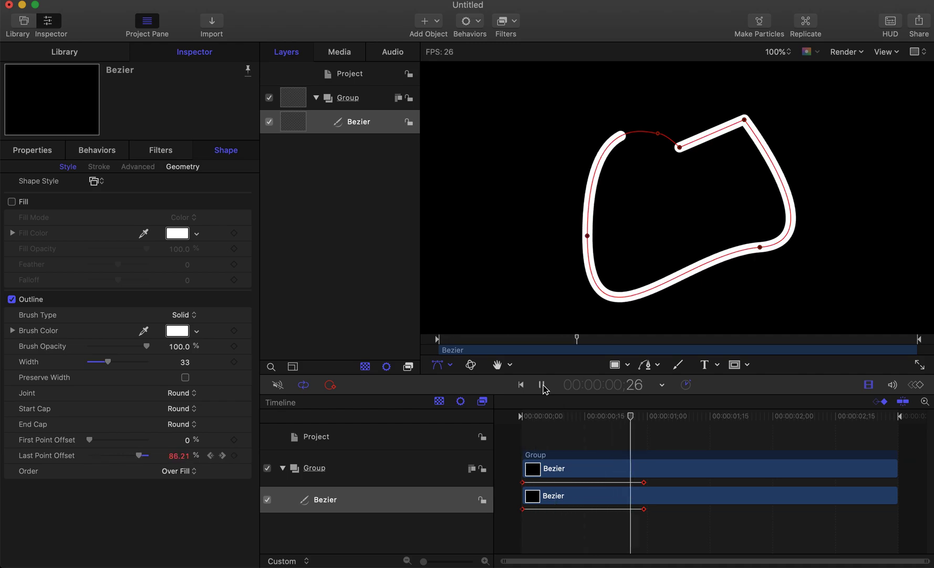
pyautogui.click(543, 385)
pyautogui.moveTo(584, 416)
pyautogui.mouseDown()
pyautogui.moveTo(501, 419)
pyautogui.moveTo(643, 415)
pyautogui.mouseUp()
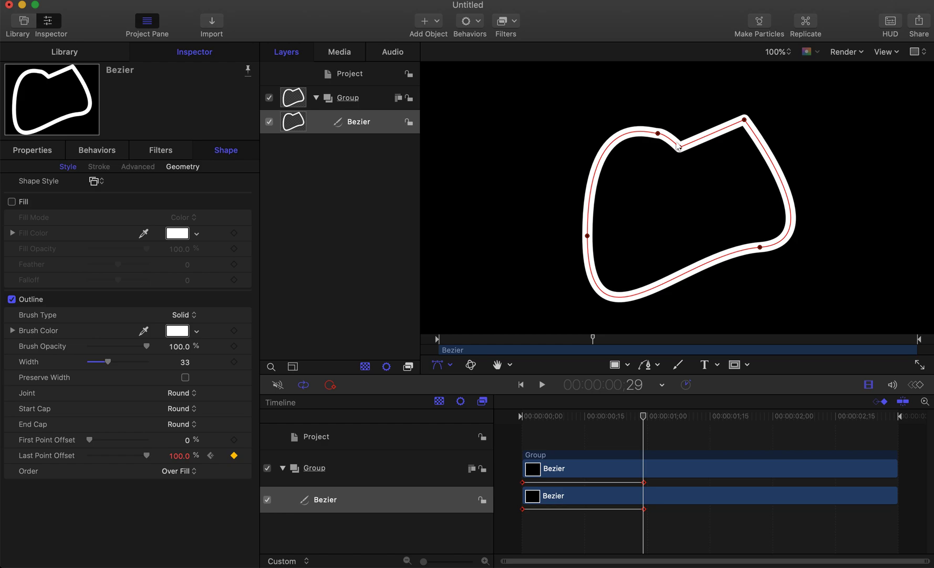
pyautogui.moveTo(639, 416)
pyautogui.mouseDown()
pyautogui.moveTo(518, 424)
pyautogui.moveTo(593, 416)
pyautogui.mouseUp()
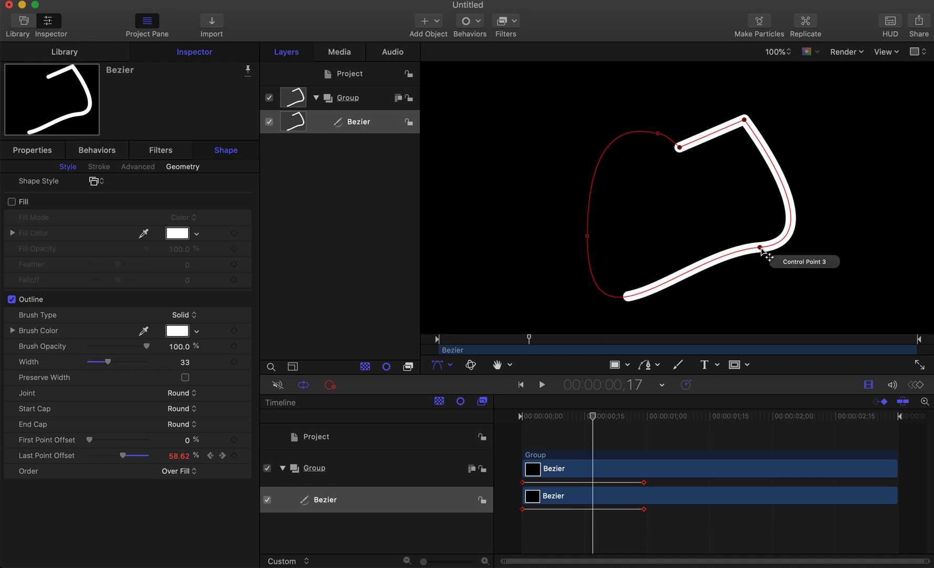
# Step: Make the lower-right control point the path's start and preview the new draw-on
pyautogui.rightClick(761, 248)
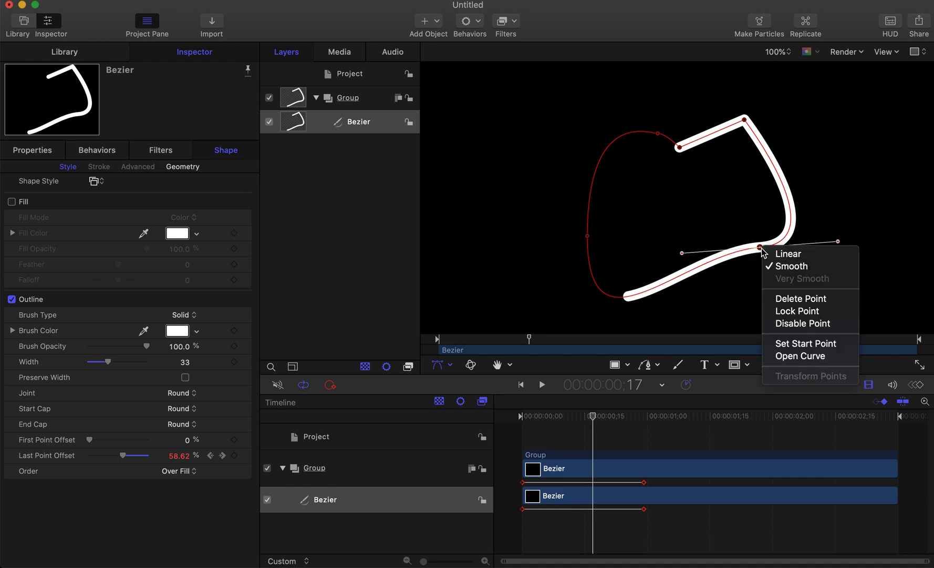
pyautogui.click(798, 345)
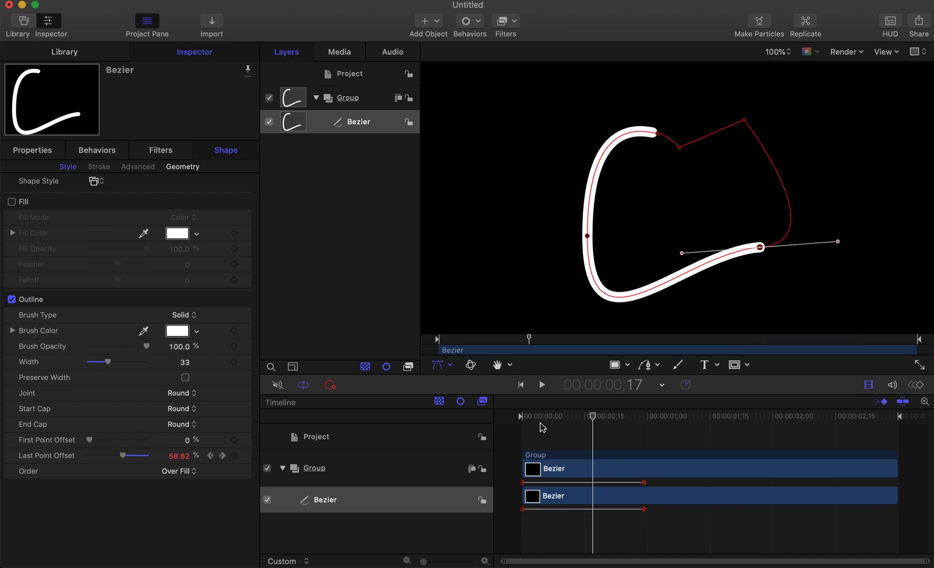
pyautogui.click(521, 385)
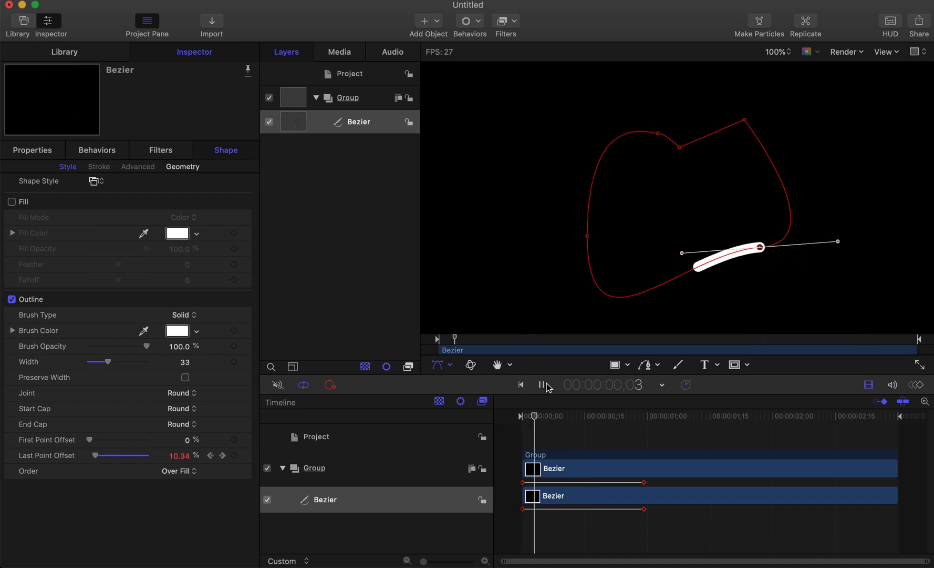
pyautogui.moveTo(585, 415)
pyautogui.mouseDown()
pyautogui.moveTo(624, 420)
pyautogui.moveTo(538, 422)
pyautogui.moveTo(602, 420)
pyautogui.mouseUp()
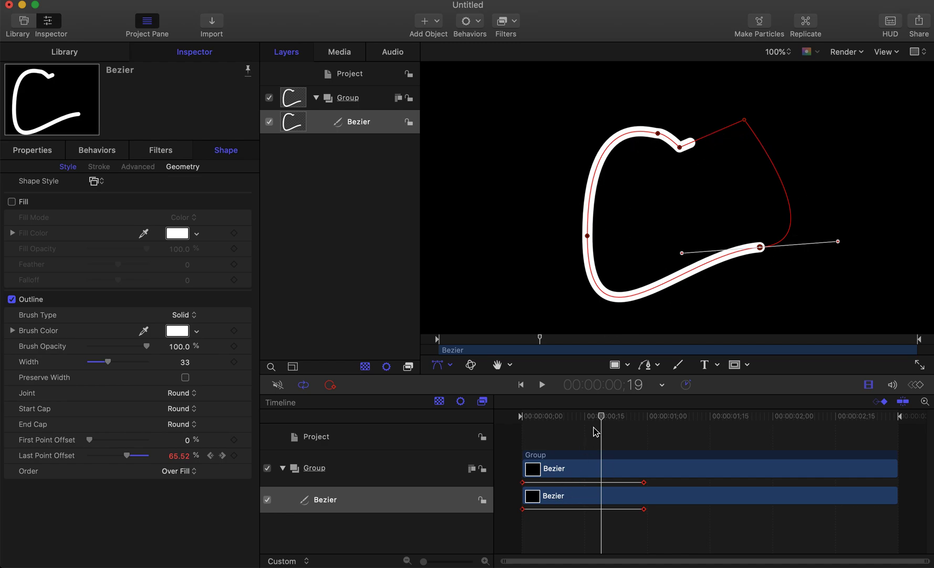
pyautogui.moveTo(585, 421); pyautogui.dragTo(481, 430)
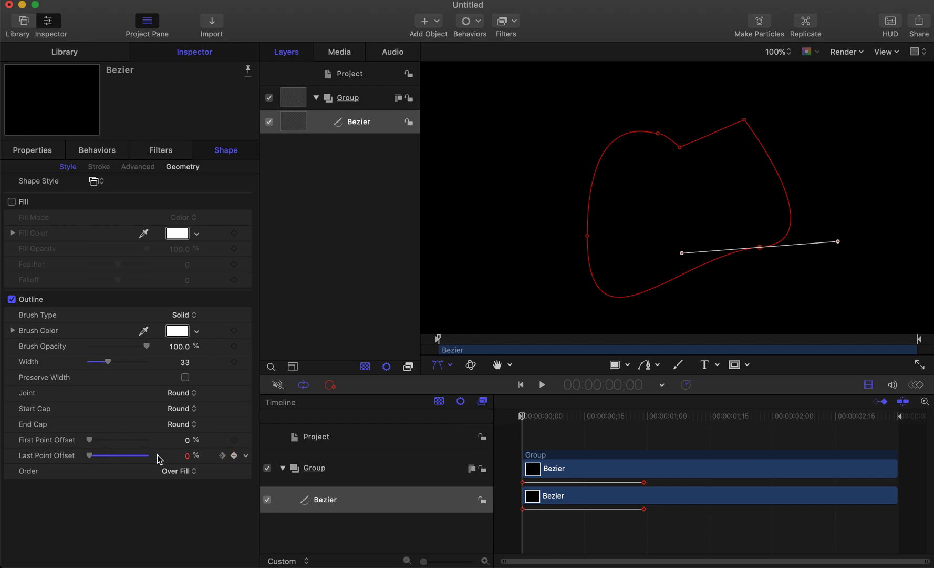
# Step: Try different First Point Offset values to see how they trim the outline
pyautogui.moveTo(132, 439)
pyautogui.moveTo(91, 442); pyautogui.dragTo(89, 440)
pyautogui.click(221, 456)
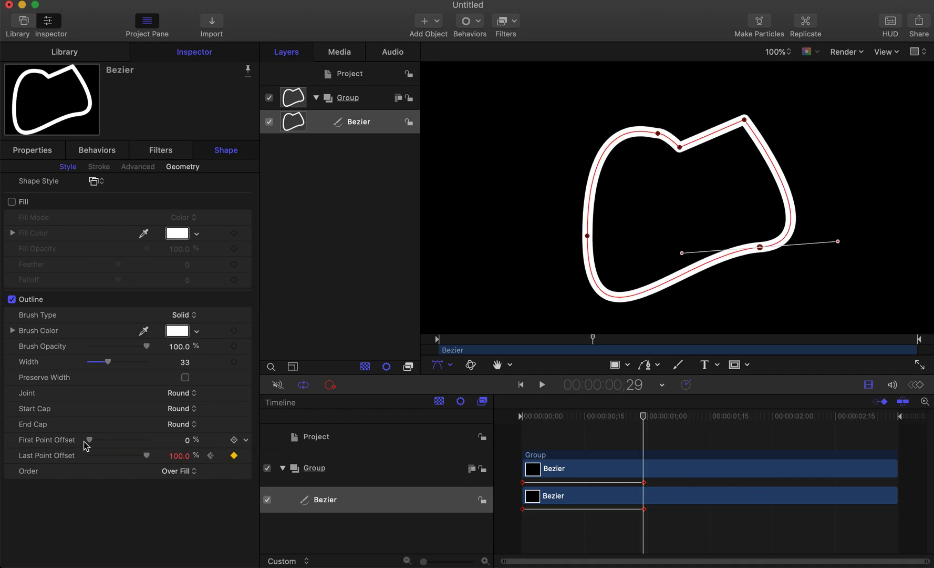
pyautogui.moveTo(90, 439); pyautogui.dragTo(171, 440)
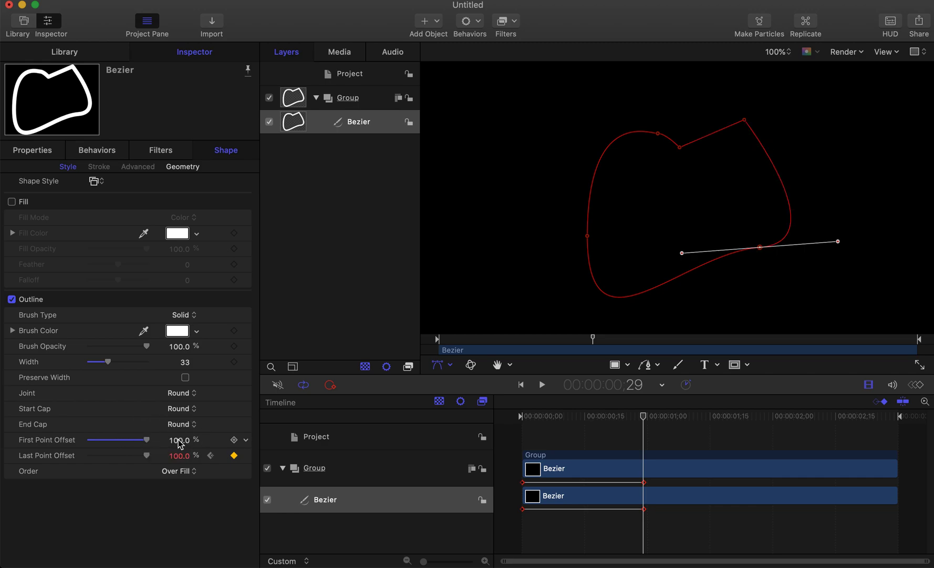
pyautogui.moveTo(147, 440)
pyautogui.mouseDown()
pyautogui.moveTo(111, 445)
pyautogui.moveTo(179, 442)
pyautogui.mouseUp()
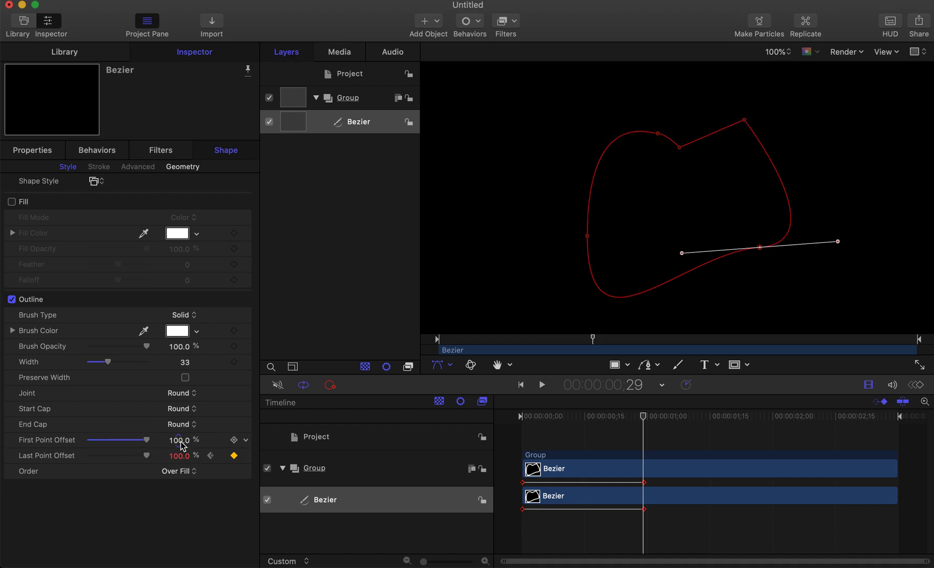
# Step: Keyframe First Point Offset at 100% on frame 0 and 0% at frame 29
pyautogui.click(542, 416)
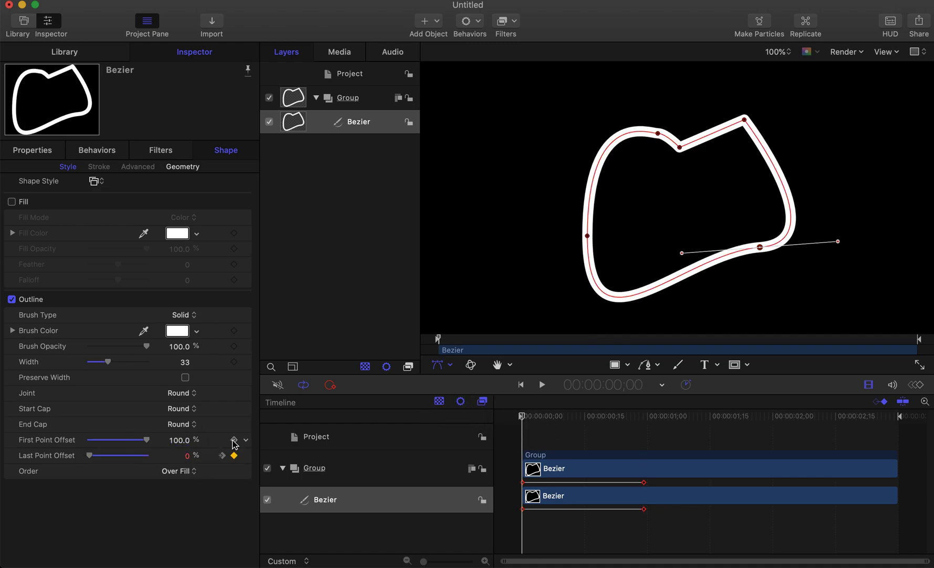
pyautogui.click(234, 441)
pyautogui.moveTo(524, 416); pyautogui.dragTo(645, 419)
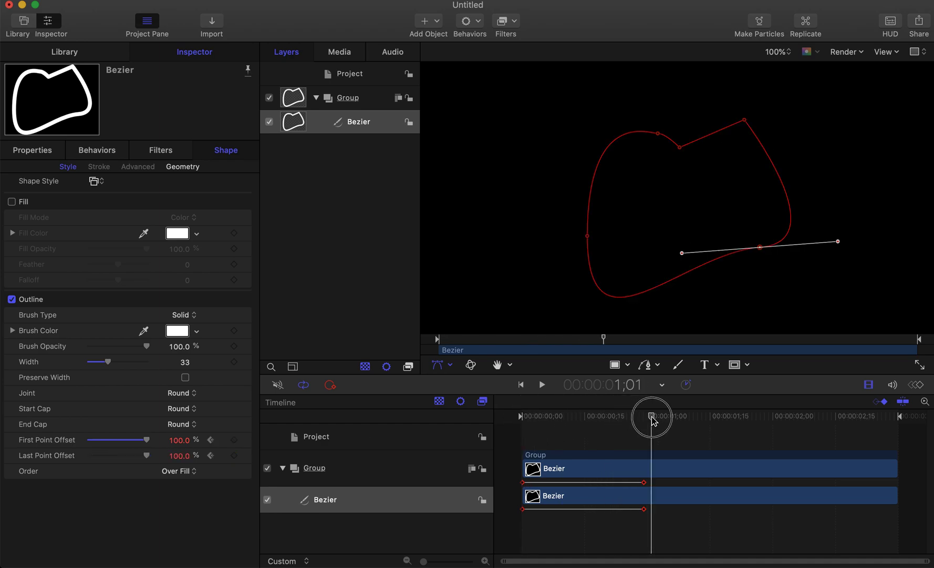
pyautogui.click(211, 441)
pyautogui.click(223, 455)
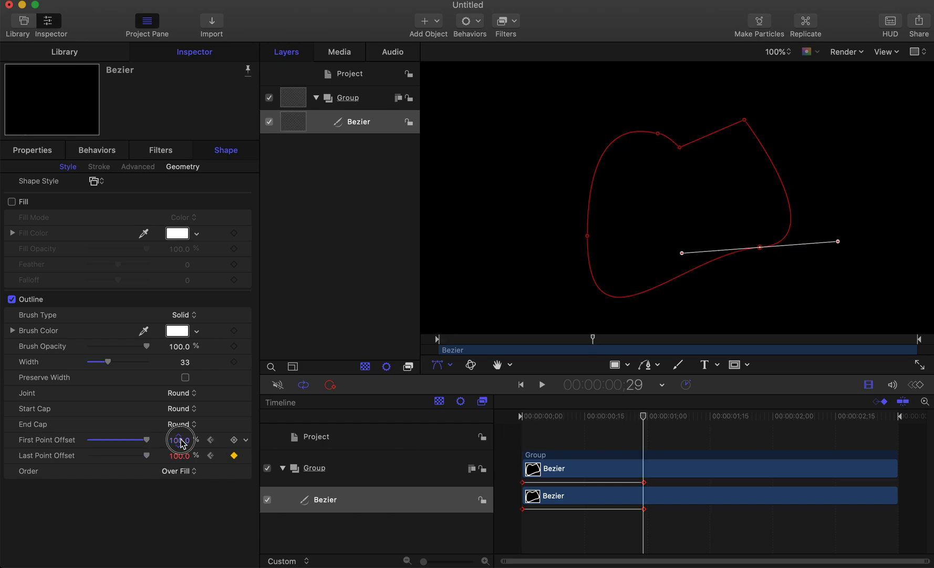
pyautogui.moveTo(181, 440); pyautogui.dragTo(158, 439)
# Step: Play back and scrub the outline growing outward in both directions
pyautogui.press('Home')
pyautogui.press('space')
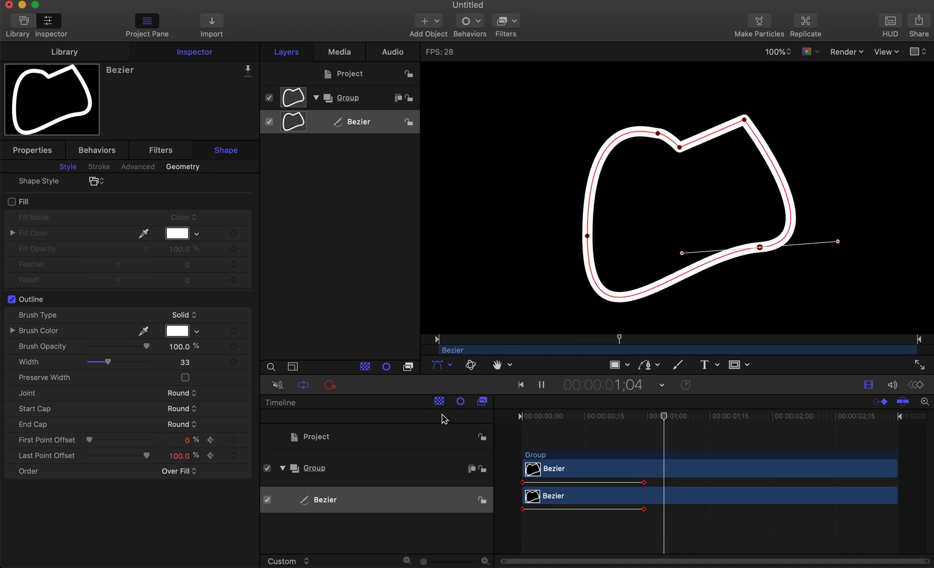
pyautogui.press('space')
pyautogui.press('Home')
pyautogui.press('space')
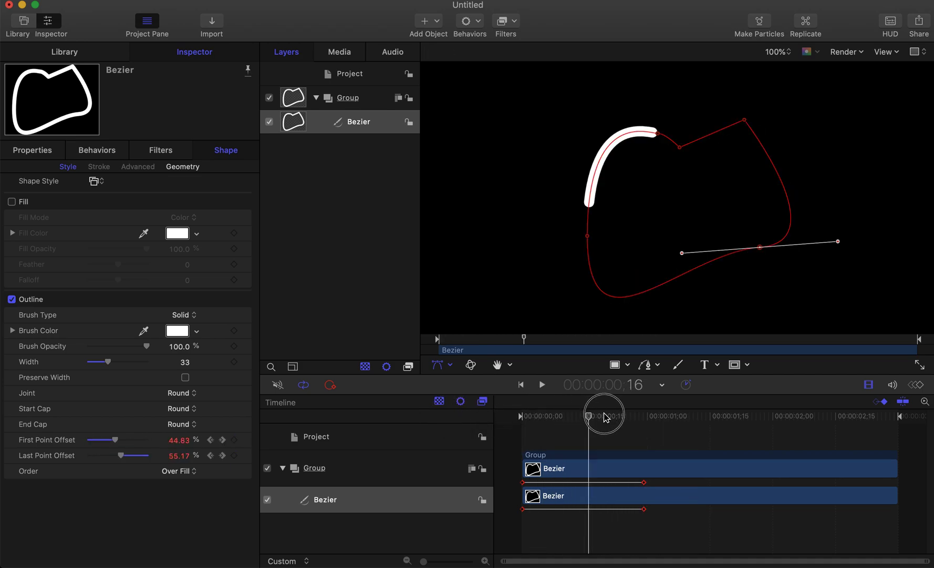
pyautogui.press('Home')
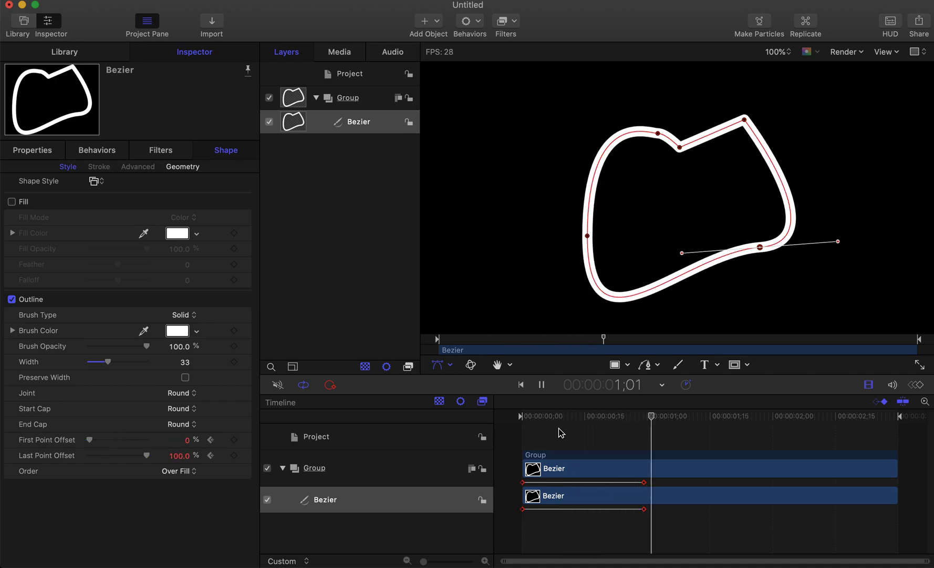
pyautogui.press('space')
pyautogui.click(507, 415)
pyautogui.moveTo(507, 416)
pyautogui.mouseDown()
pyautogui.moveTo(653, 415)
pyautogui.moveTo(520, 419)
pyautogui.mouseUp()
pyautogui.press('space')
pyautogui.press('space')
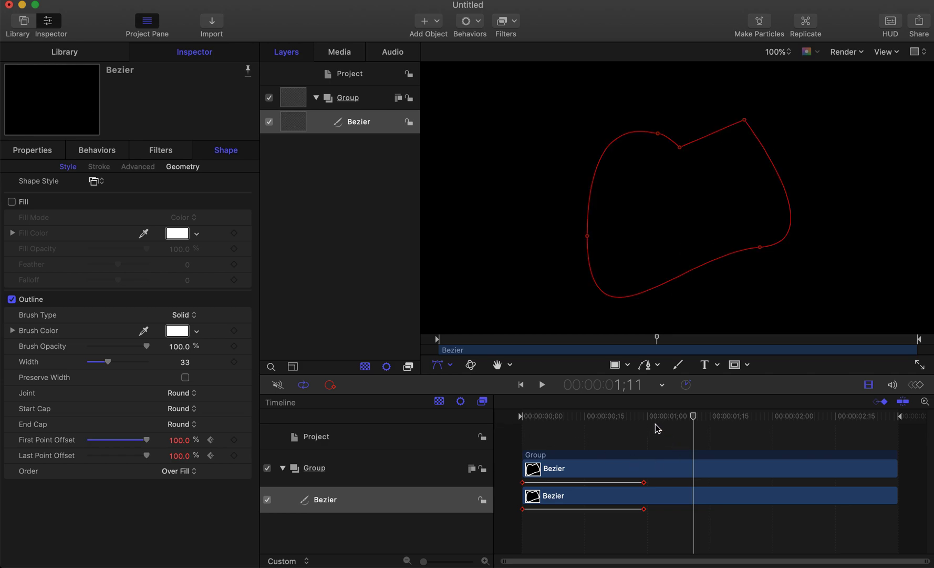
# Step: Replay and scrub the two-way outline animation once more
pyautogui.press('Home')
pyautogui.press('space')
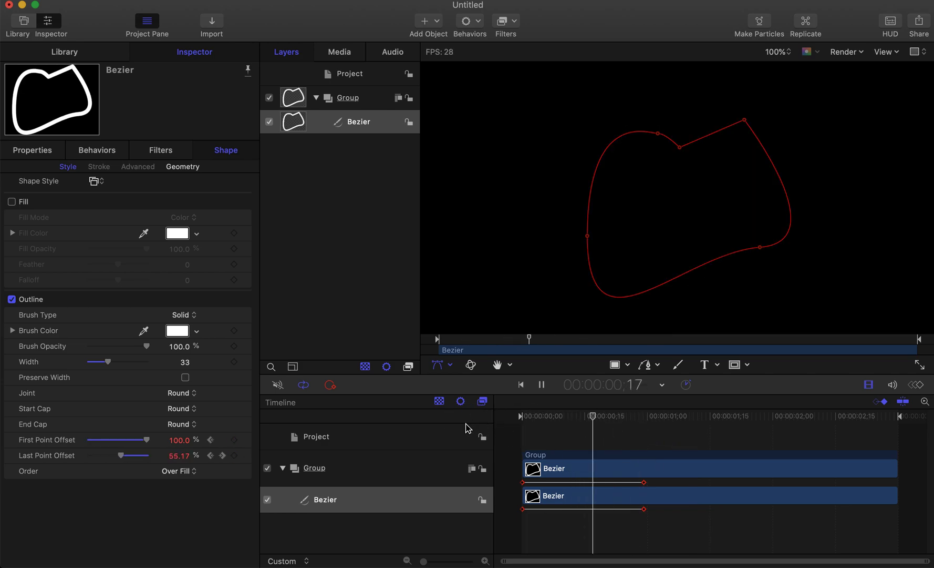
pyautogui.press('space')
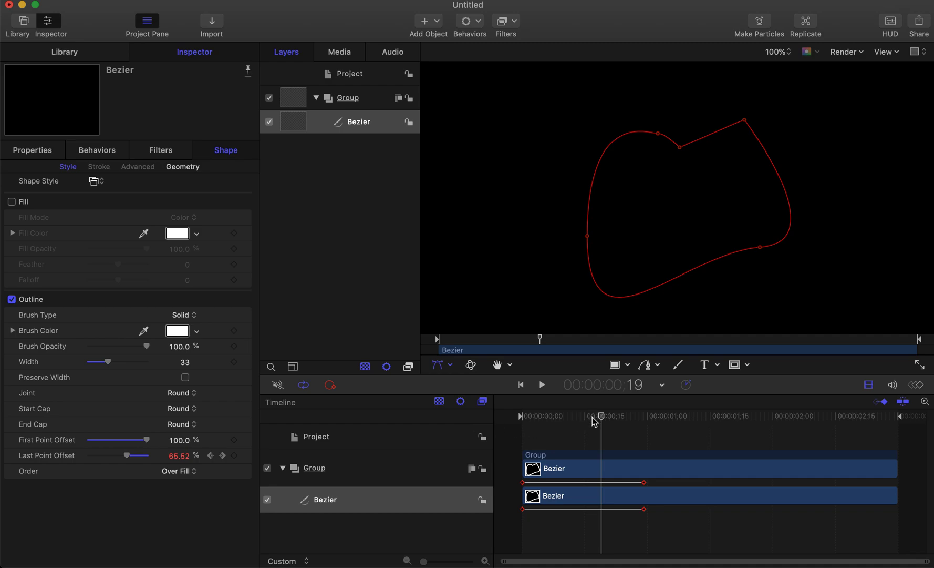
pyautogui.moveTo(594, 420); pyautogui.dragTo(454, 418)
pyautogui.press('space')
pyautogui.press('space')
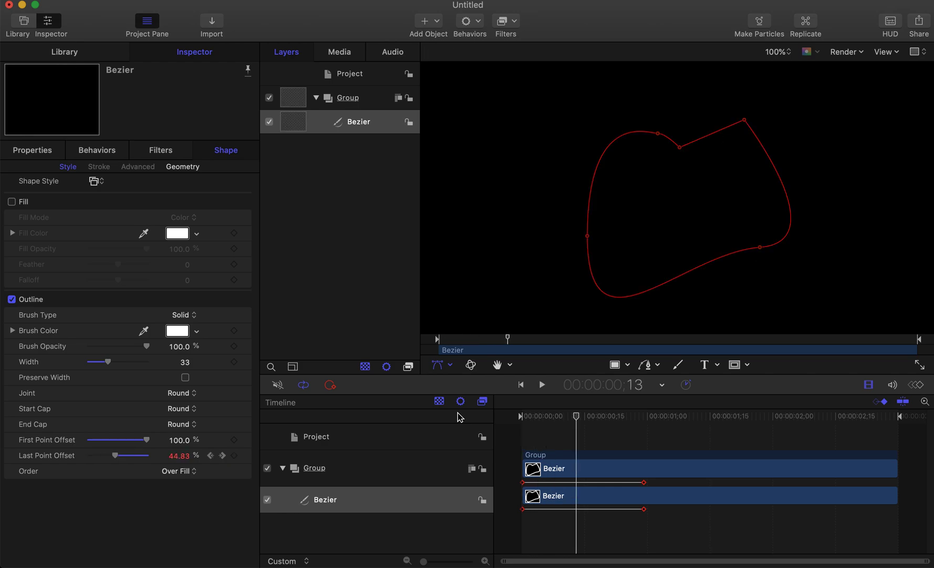
# Step: Undo the First Point Offset keyframes and replay the one-way draw-on
pyautogui.hotkey('ctrl', 'z')
pyautogui.press('Home')
pyautogui.press('space')
pyautogui.moveTo(561, 422)
pyautogui.mouseDown()
pyautogui.moveTo(646, 419)
pyautogui.moveTo(598, 449)
pyautogui.moveTo(640, 446)
pyautogui.mouseUp()
pyautogui.press('Home')
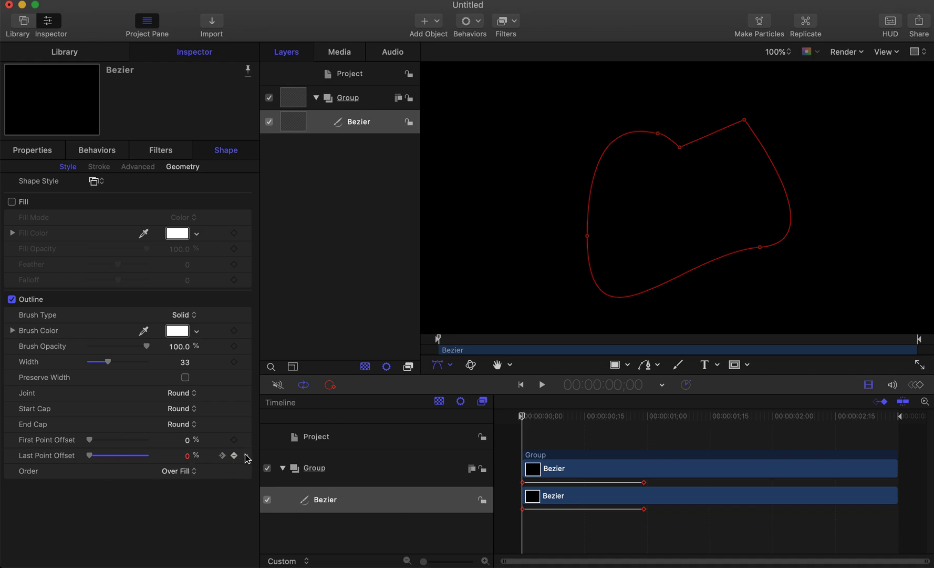
# Step: Set Last Point Offset to 100 on the first frame and keyframe it to 0 at frame 29
pyautogui.moveTo(534, 409); pyautogui.dragTo(640, 418)
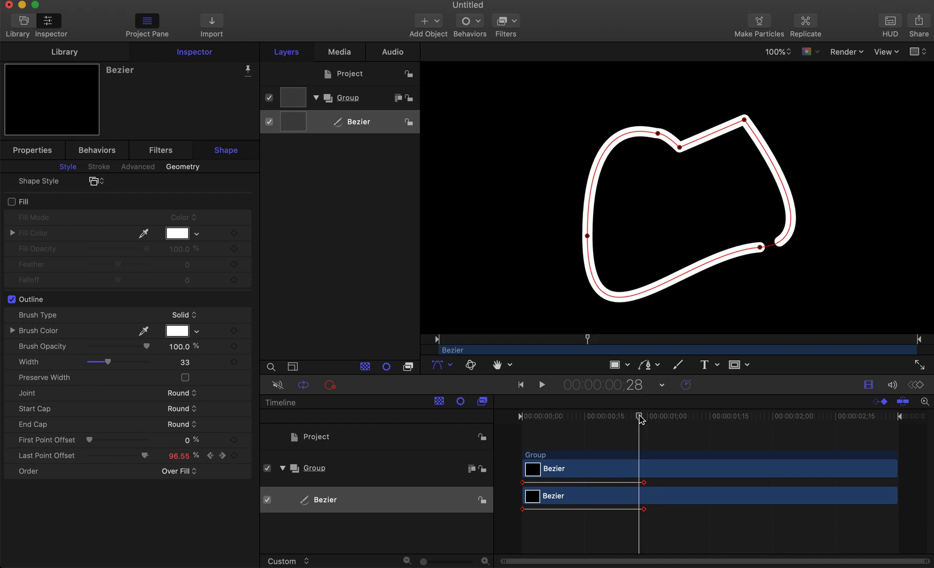
pyautogui.click(212, 456)
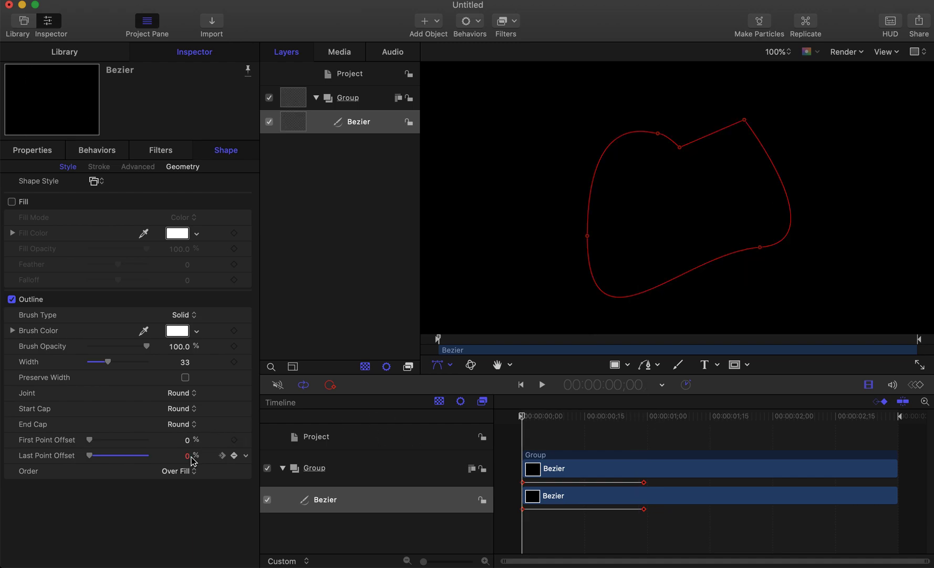
pyautogui.click(187, 456)
pyautogui.write('100')
pyautogui.press('Return')
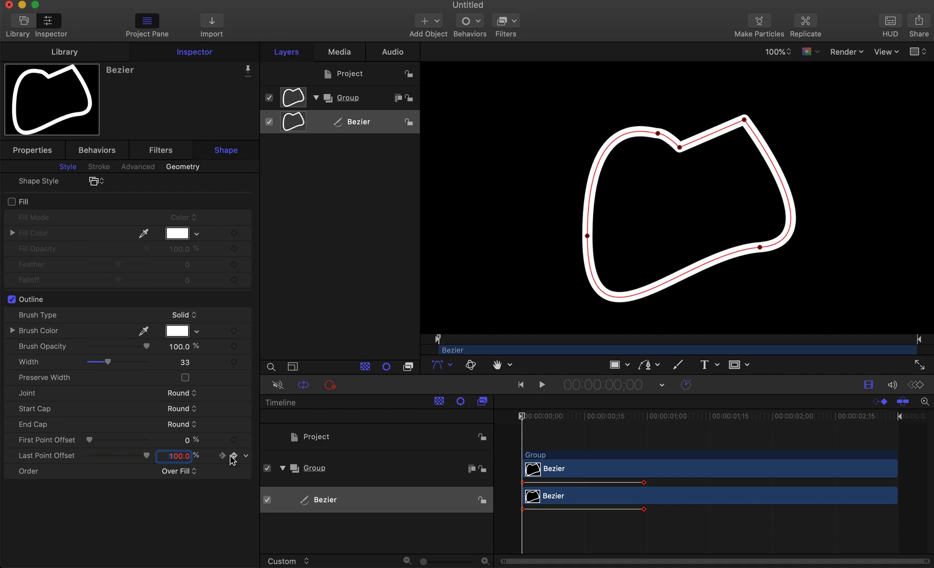
pyautogui.click(222, 455)
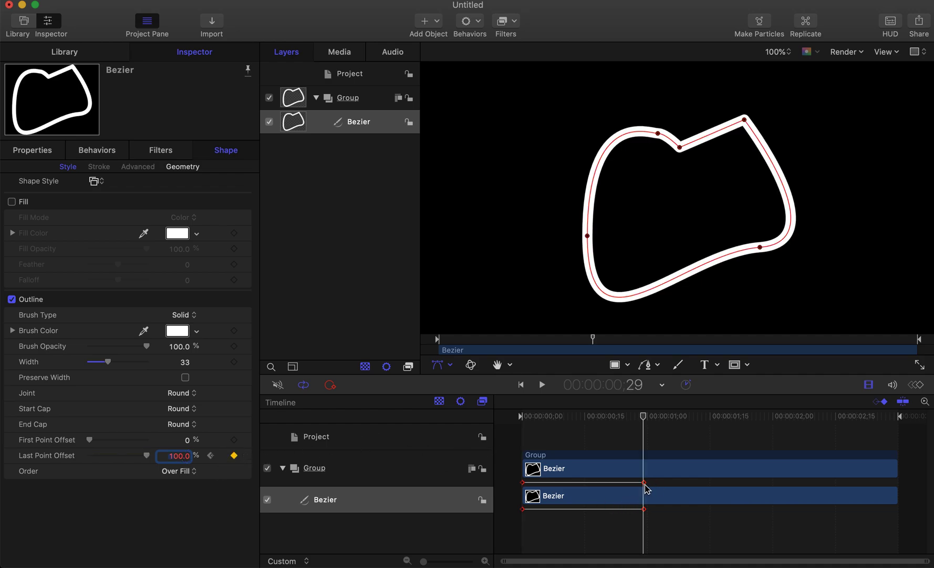
pyautogui.doubleClick(187, 457)
pyautogui.write('0')
pyautogui.press('Return')
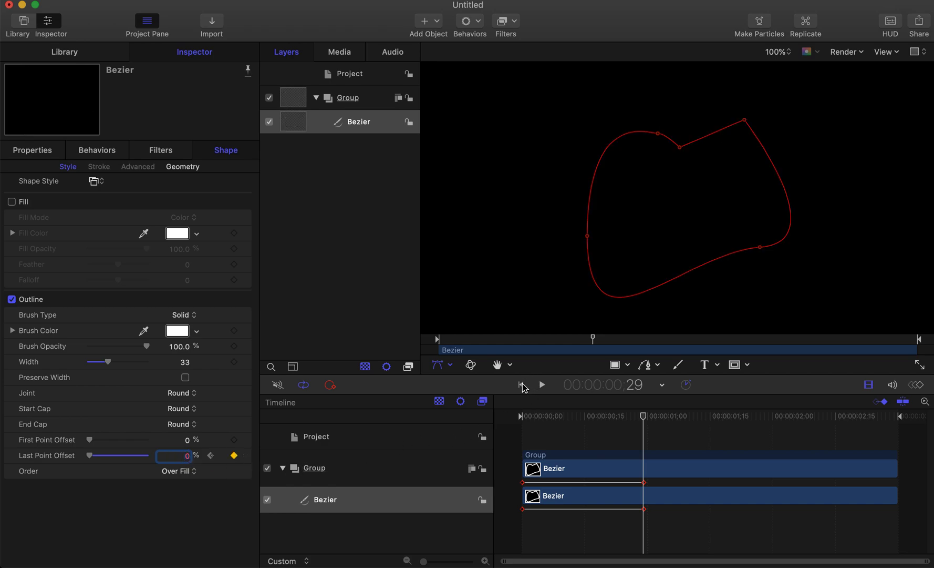
# Step: Rewind and preview the shrinking outline, then bring up the left control point's menu
pyautogui.click(522, 385)
pyautogui.click(543, 385)
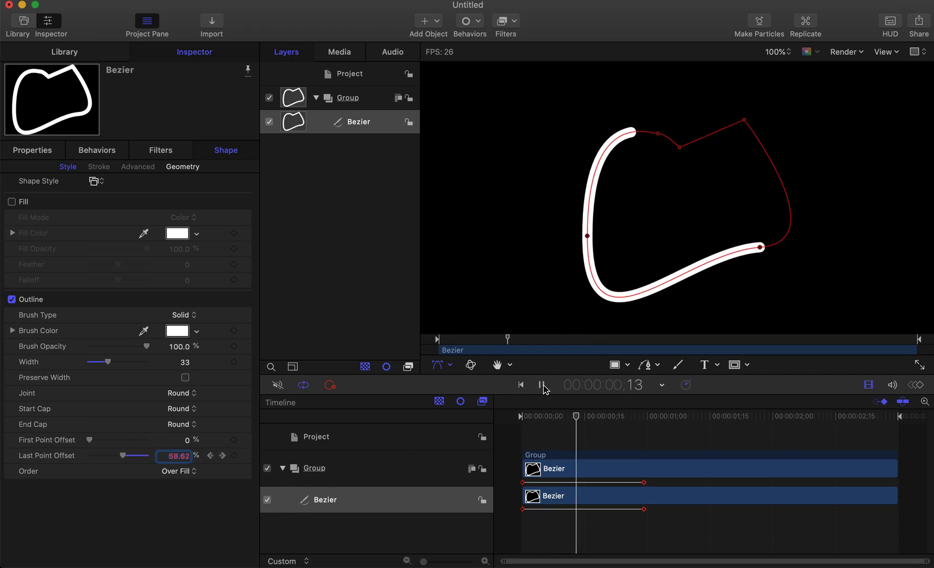
pyautogui.moveTo(628, 415)
pyautogui.mouseDown()
pyautogui.moveTo(545, 406)
pyautogui.moveTo(617, 398)
pyautogui.mouseUp()
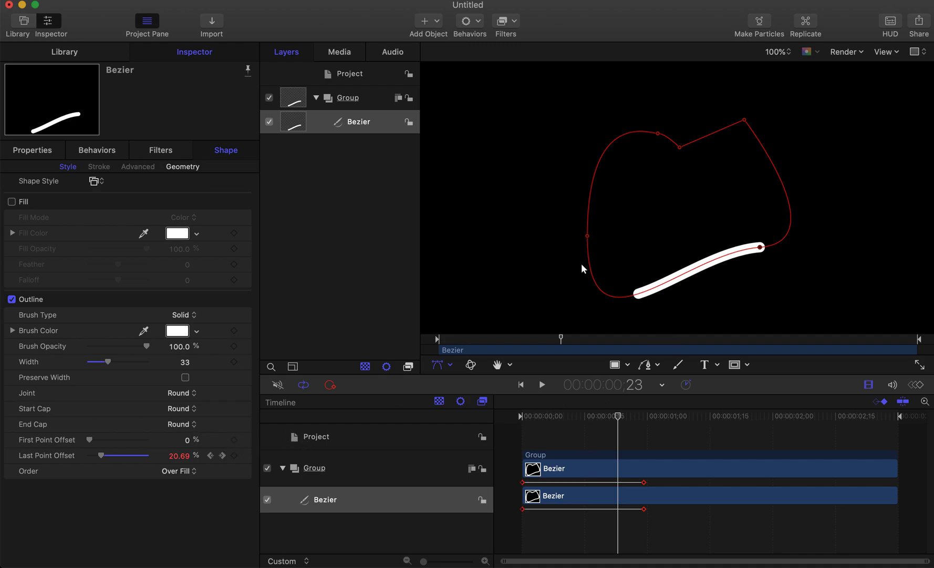
pyautogui.rightClick(588, 236)
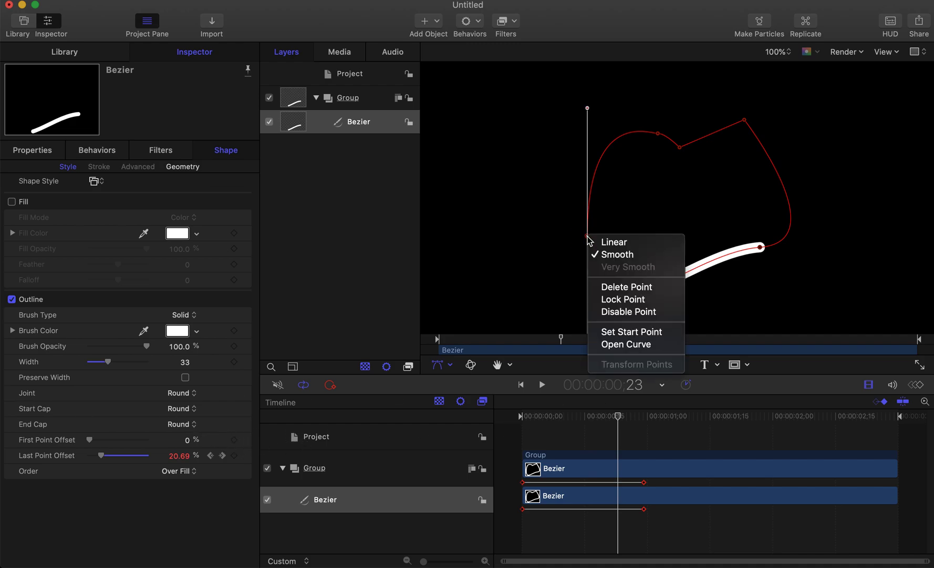
# Step: Set the left vertex as the path's start point and preview the animation to frame 18
pyautogui.click(623, 332)
pyautogui.press('space')
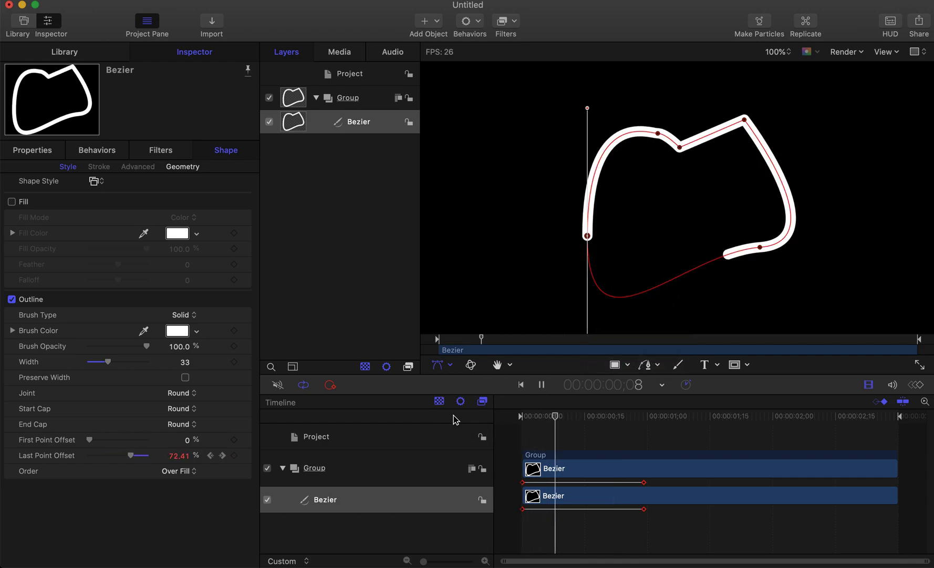
pyautogui.press('space')
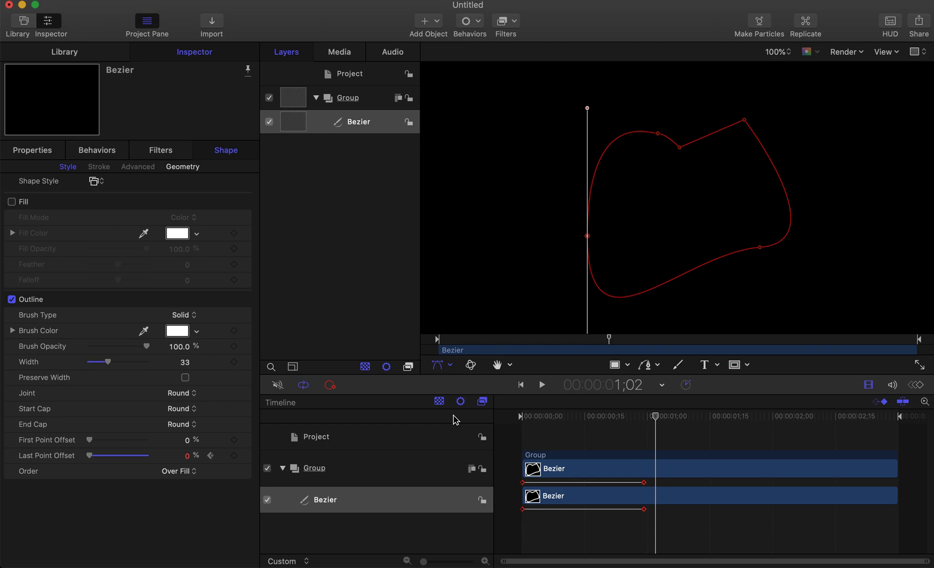
pyautogui.moveTo(573, 416)
pyautogui.mouseDown()
pyautogui.moveTo(643, 413)
pyautogui.moveTo(501, 418)
pyautogui.mouseUp()
pyautogui.press('space')
pyautogui.press('space')
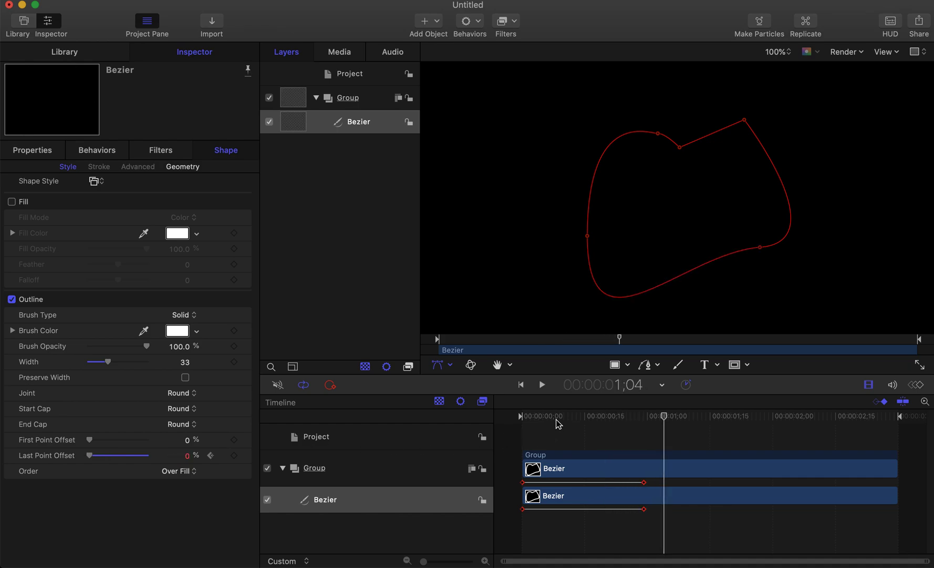
pyautogui.moveTo(558, 423)
pyautogui.mouseDown()
pyautogui.moveTo(521, 415)
pyautogui.moveTo(597, 416)
pyautogui.mouseUp()
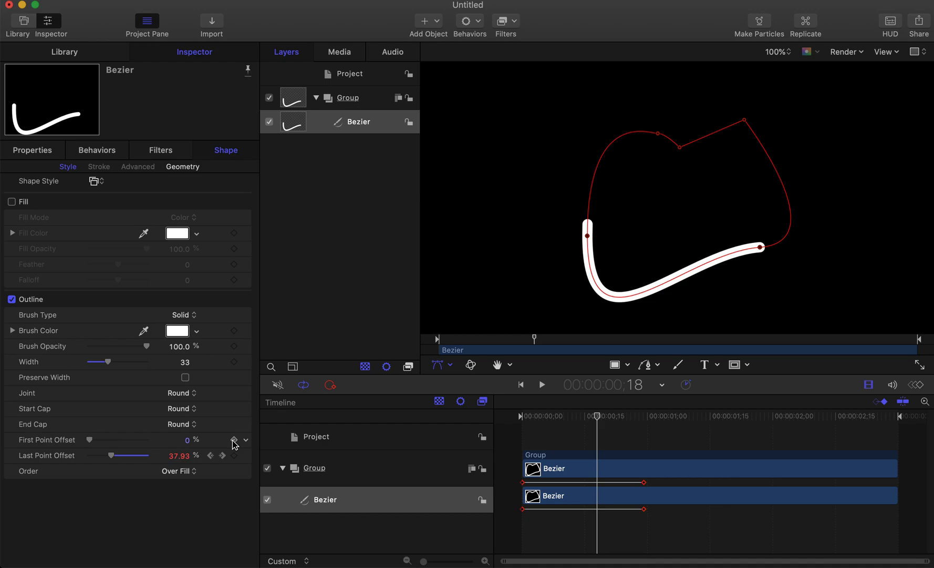
pyautogui.moveTo(90, 439); pyautogui.dragTo(134, 444)
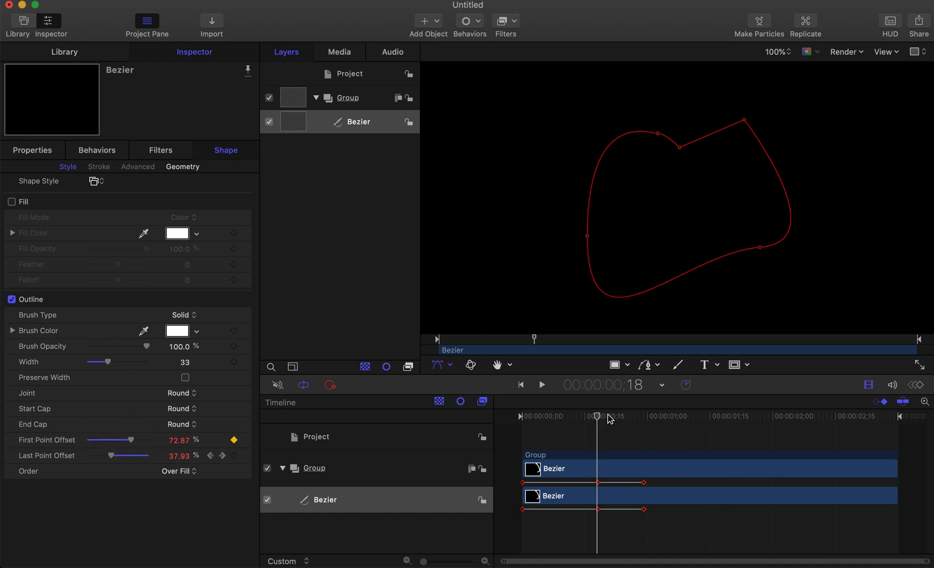
pyautogui.moveTo(598, 415); pyautogui.dragTo(635, 416)
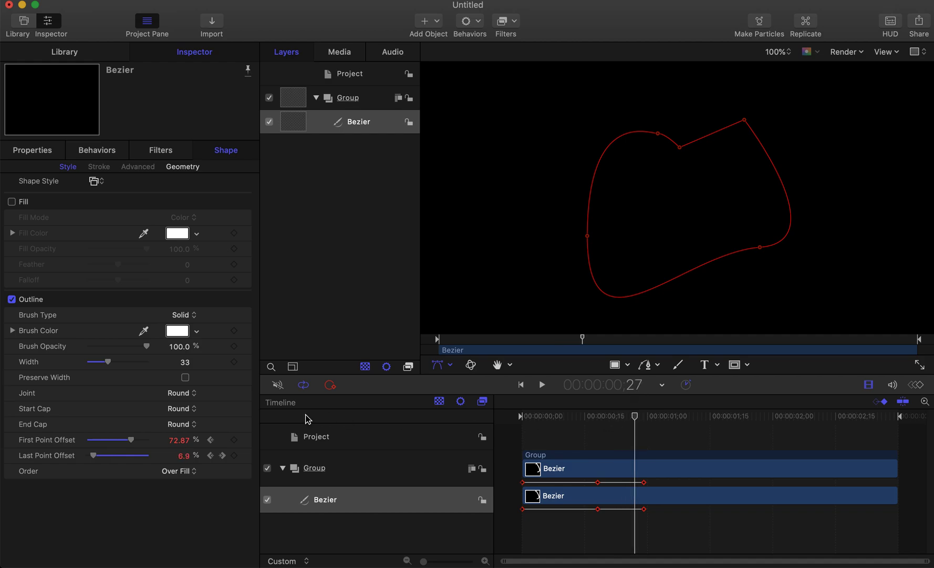
pyautogui.press('space')
pyautogui.press('space')
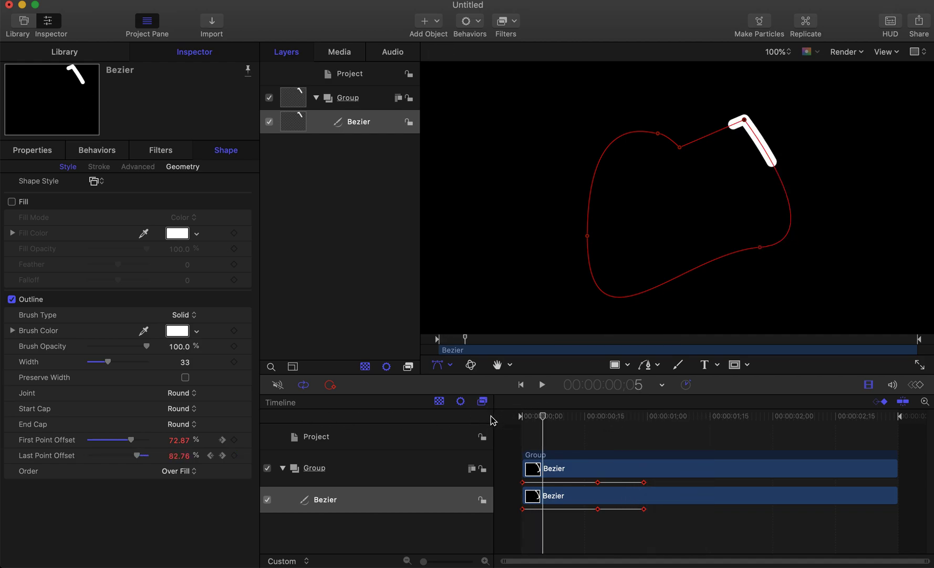
pyautogui.moveTo(561, 421)
pyautogui.mouseDown()
pyautogui.moveTo(517, 419)
pyautogui.moveTo(692, 415)
pyautogui.mouseUp()
pyautogui.press('space')
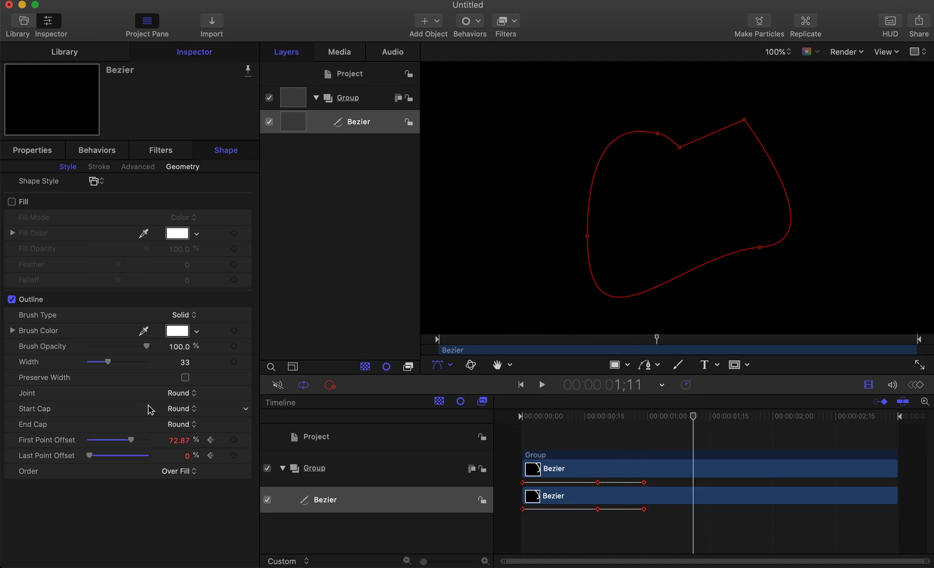
pyautogui.moveTo(131, 441); pyautogui.dragTo(72, 441)
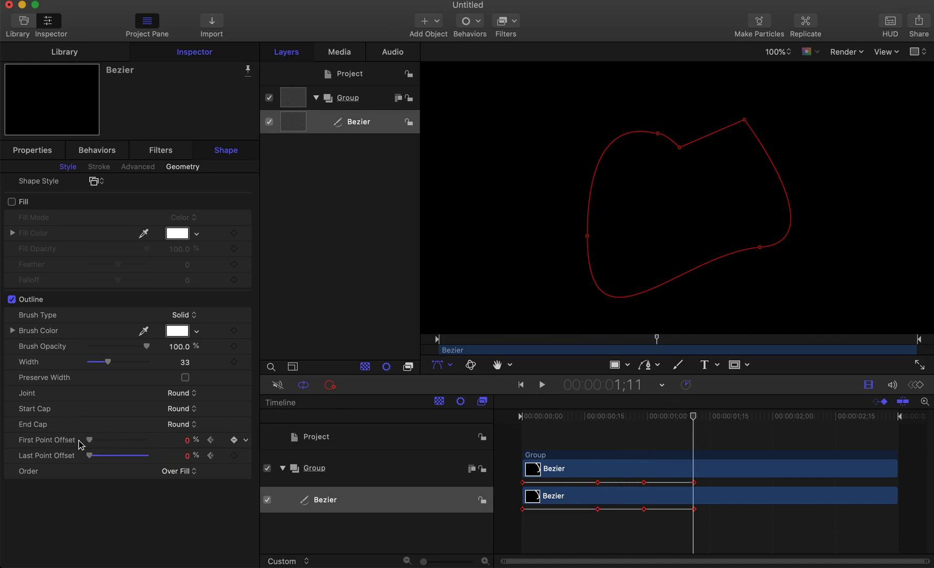
pyautogui.moveTo(628, 415); pyautogui.dragTo(477, 416)
pyautogui.press('space')
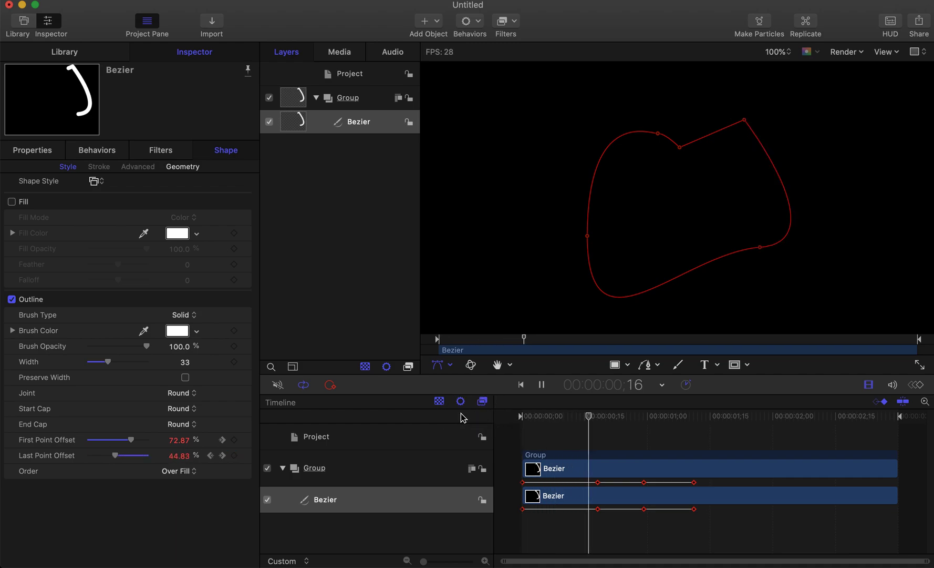
pyautogui.press('super+z')
pyautogui.moveTo(74, 440)
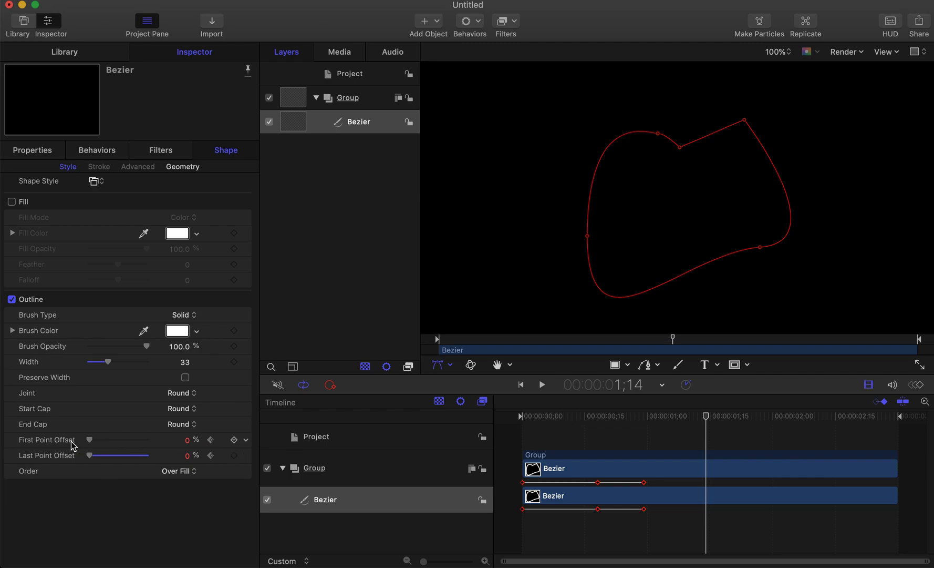
pyautogui.press('super+z')
# Step: Keyframe First Point Offset at 0 on the first frame and 100 at frame 29
pyautogui.moveTo(582, 415); pyautogui.dragTo(471, 414)
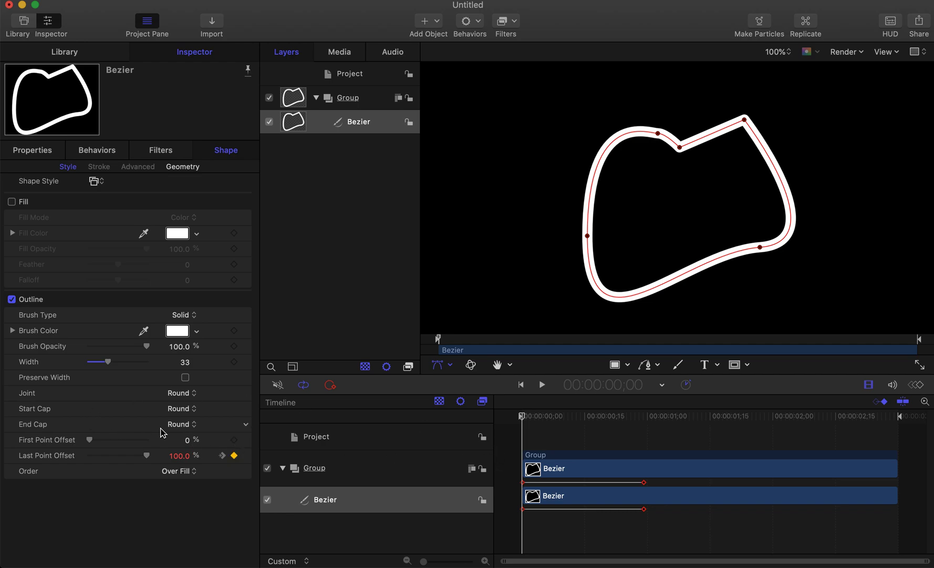
pyautogui.click(188, 441)
pyautogui.click(233, 440)
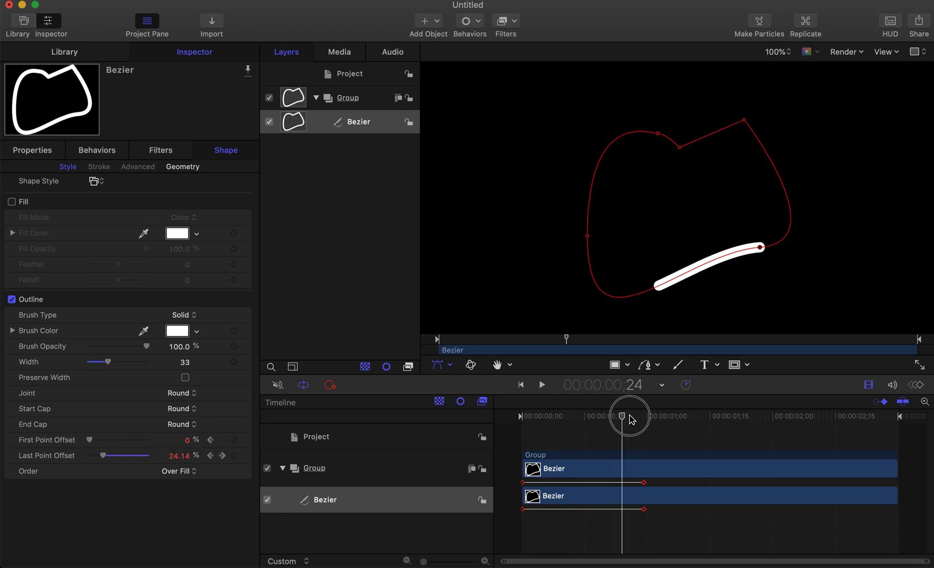
pyautogui.moveTo(524, 421); pyautogui.dragTo(643, 416)
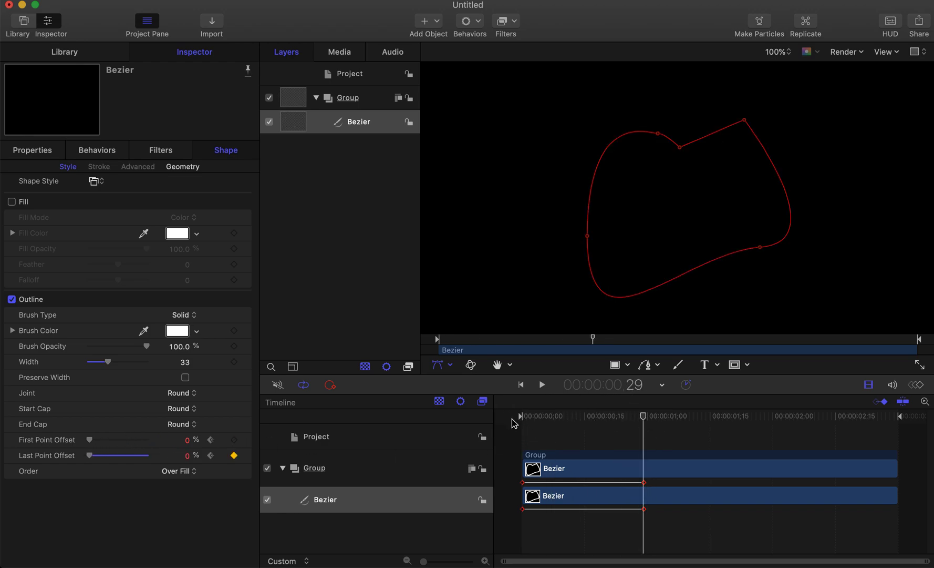
pyautogui.click(211, 440)
pyautogui.click(221, 456)
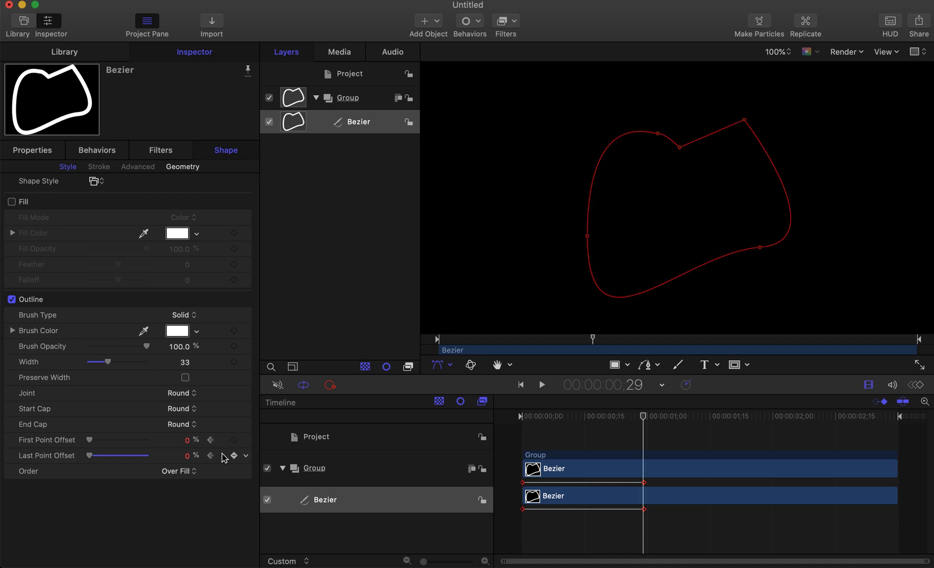
pyautogui.click(188, 440)
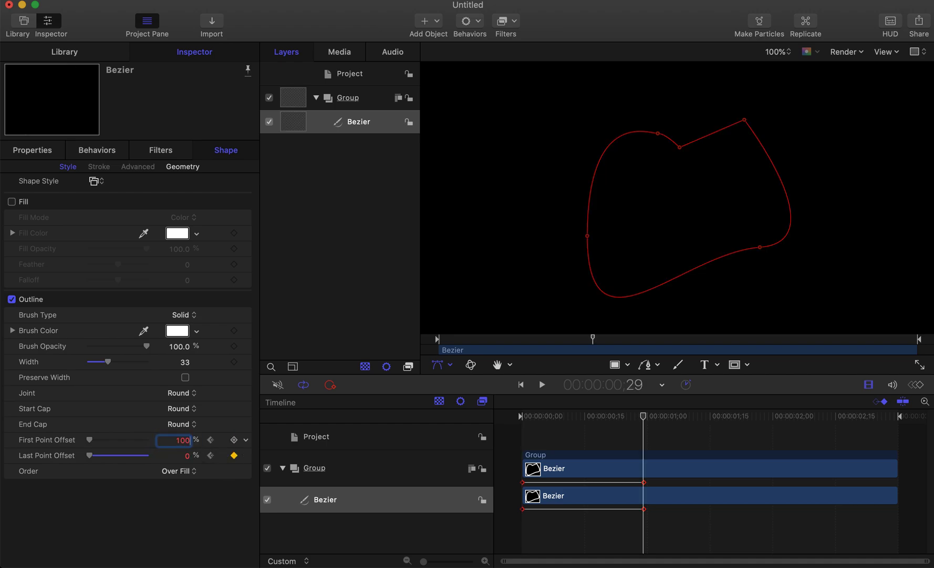
pyautogui.press('Return')
# Step: Play and scrub the animation to watch the outline erase from both ends
pyautogui.click(554, 420)
pyautogui.click(414, 420)
pyautogui.press('space')
pyautogui.moveTo(543, 418); pyautogui.dragTo(489, 419)
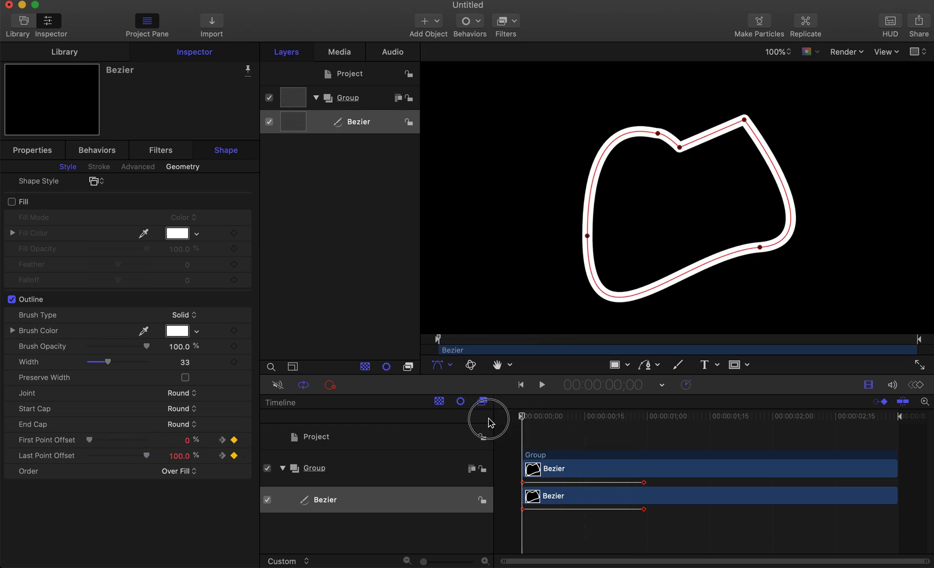
pyautogui.moveTo(582, 414); pyautogui.dragTo(527, 415)
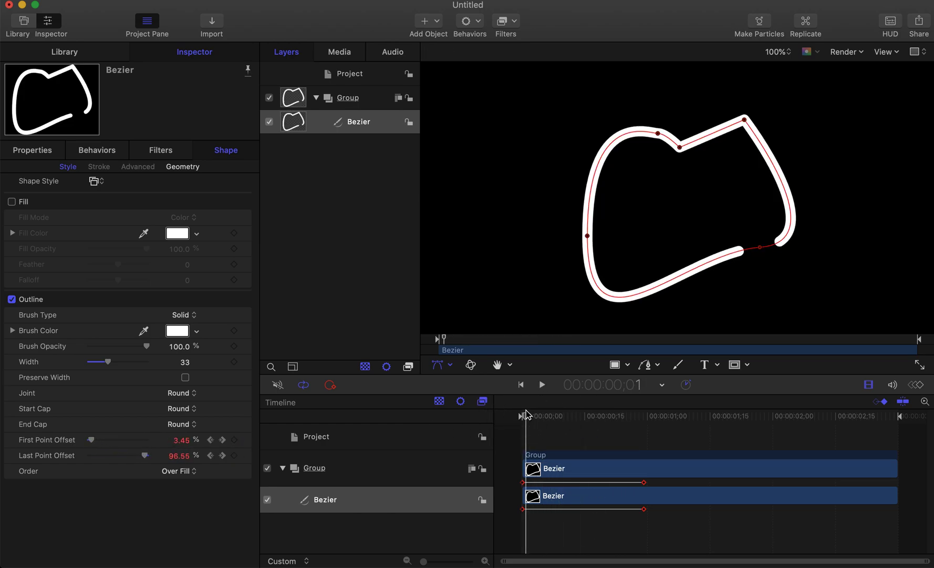